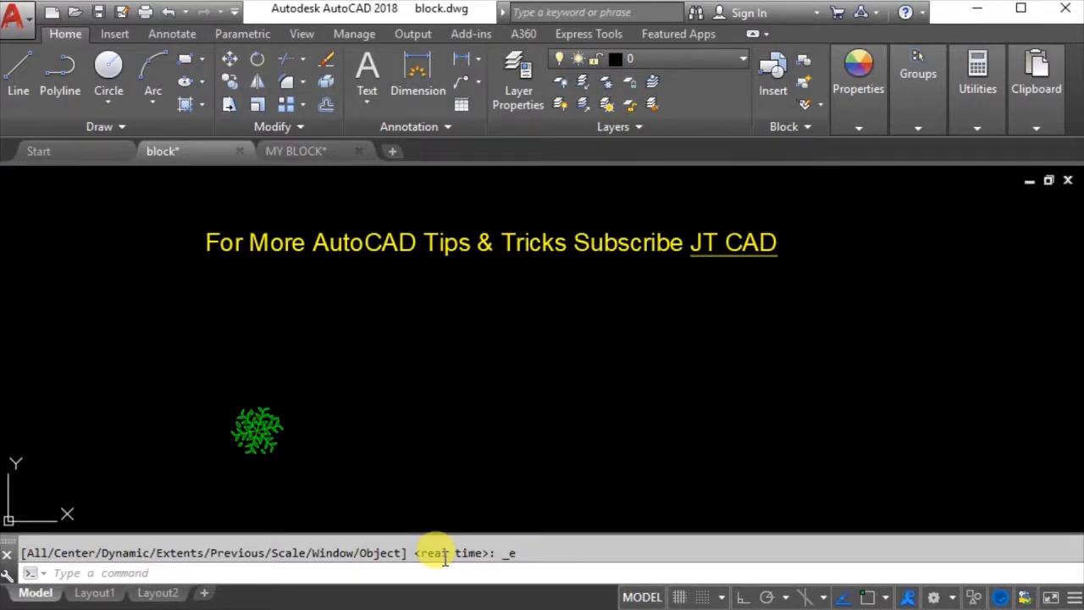
# - Select the tree and start COPY with a base point on the tree
pyautogui.scroll(2, 258, 445)
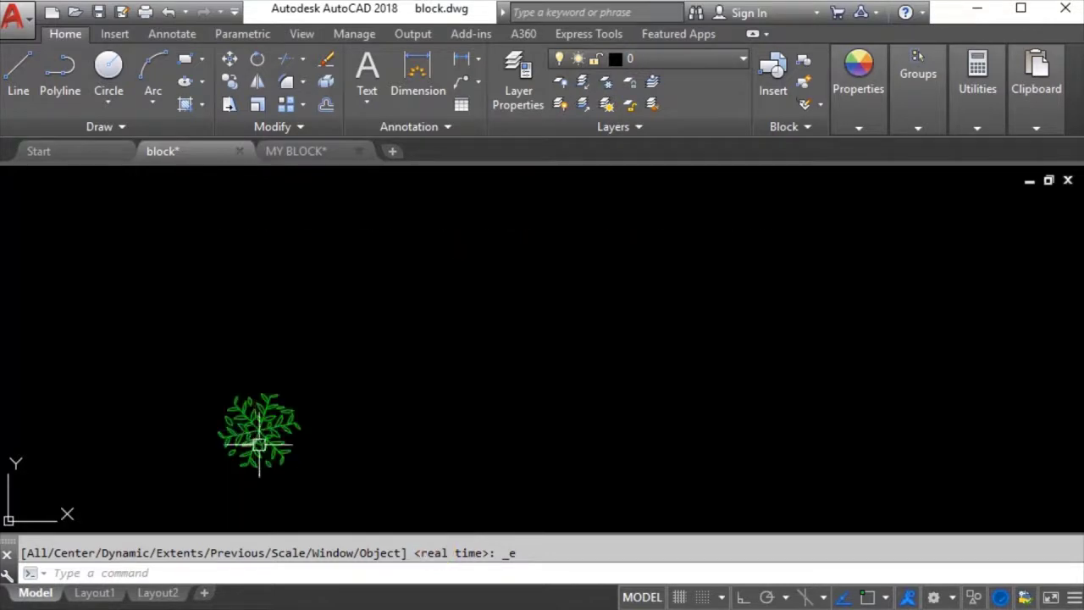
pyautogui.scroll(2, 258, 445)
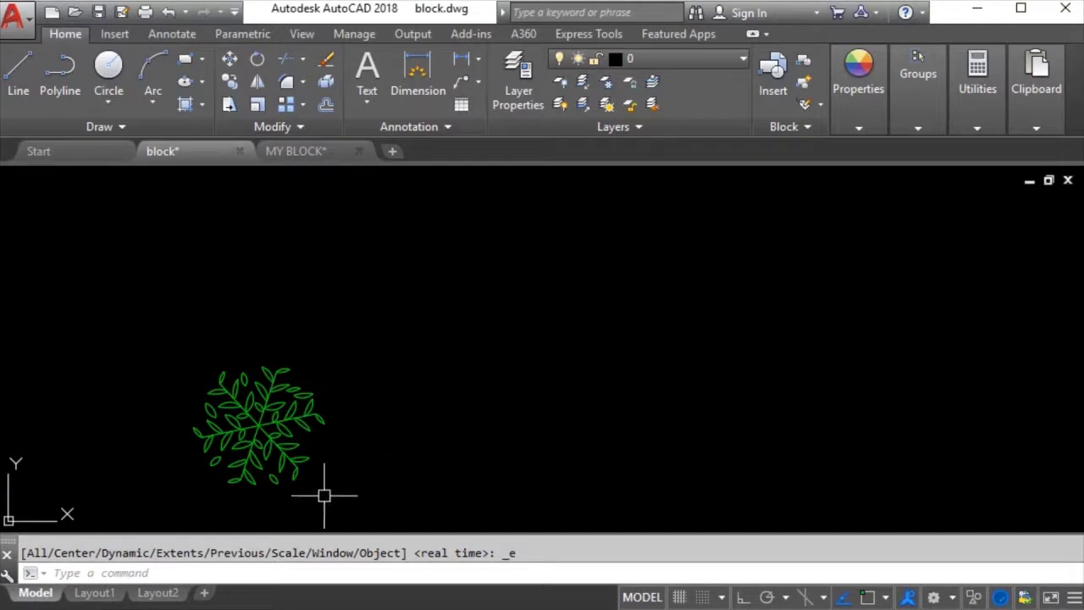
pyautogui.scroll(-5, 177, 438)
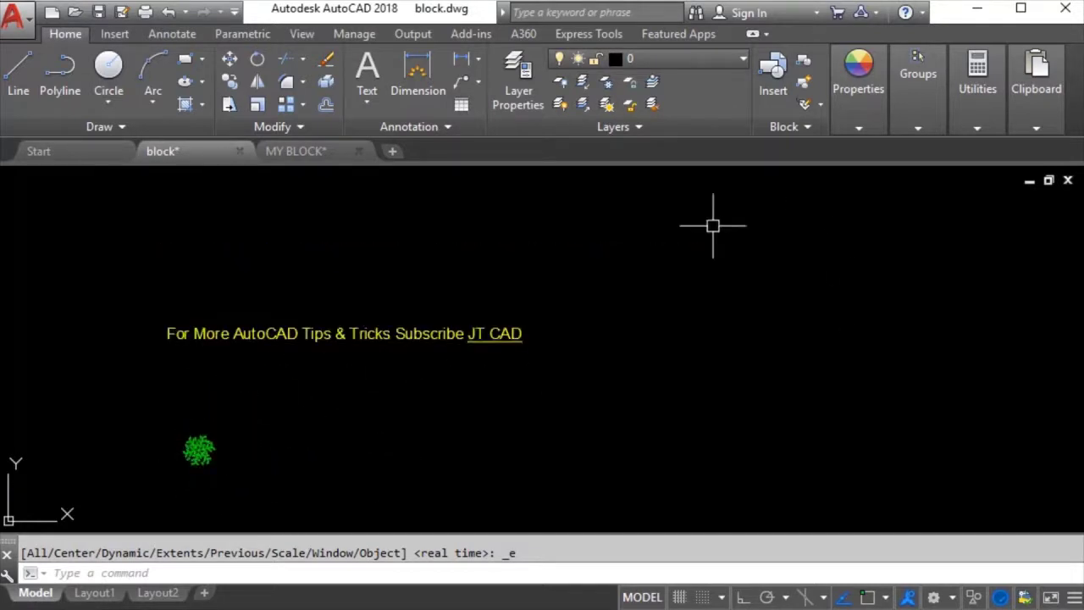
pyautogui.scroll(2, 227, 449)
pyautogui.click(113, 361)
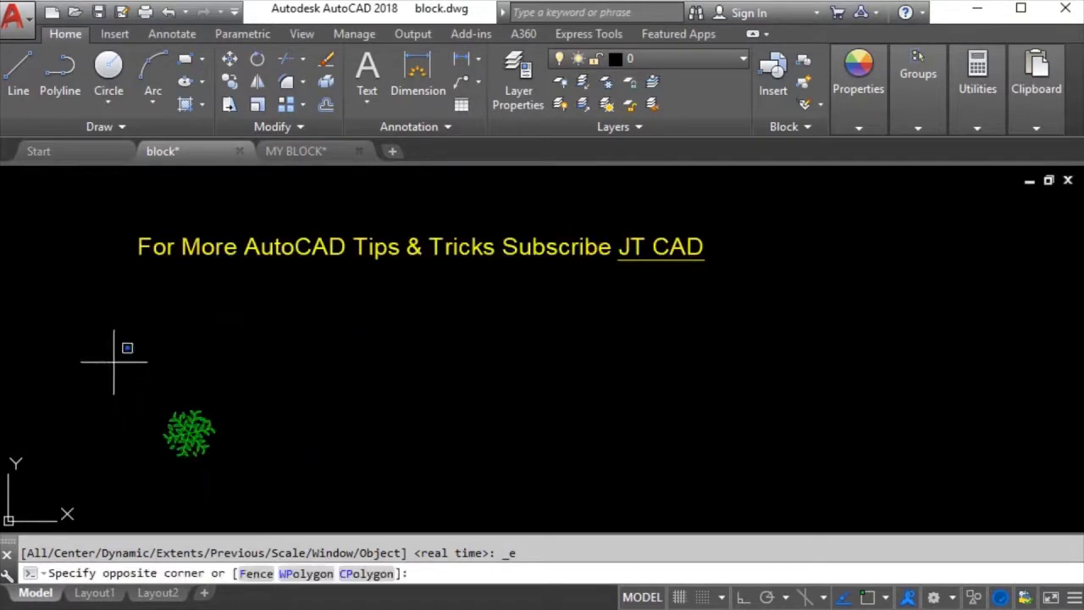
pyautogui.click(223, 464)
pyautogui.write('c')
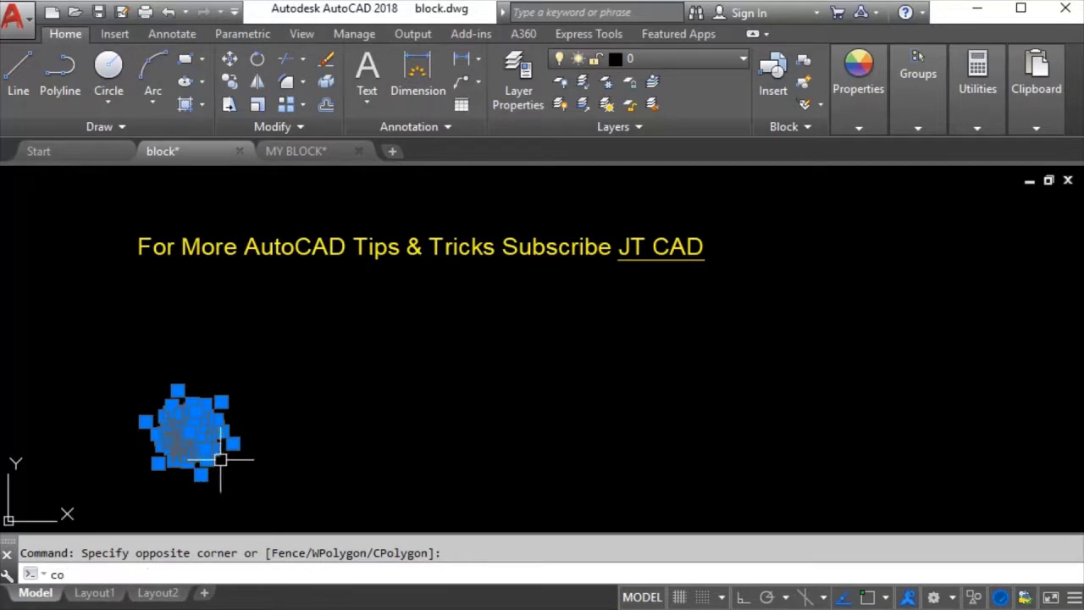
pyautogui.write('o')
pyautogui.press('Return')
pyautogui.scroll(5, 216, 455)
pyautogui.click(117, 366)
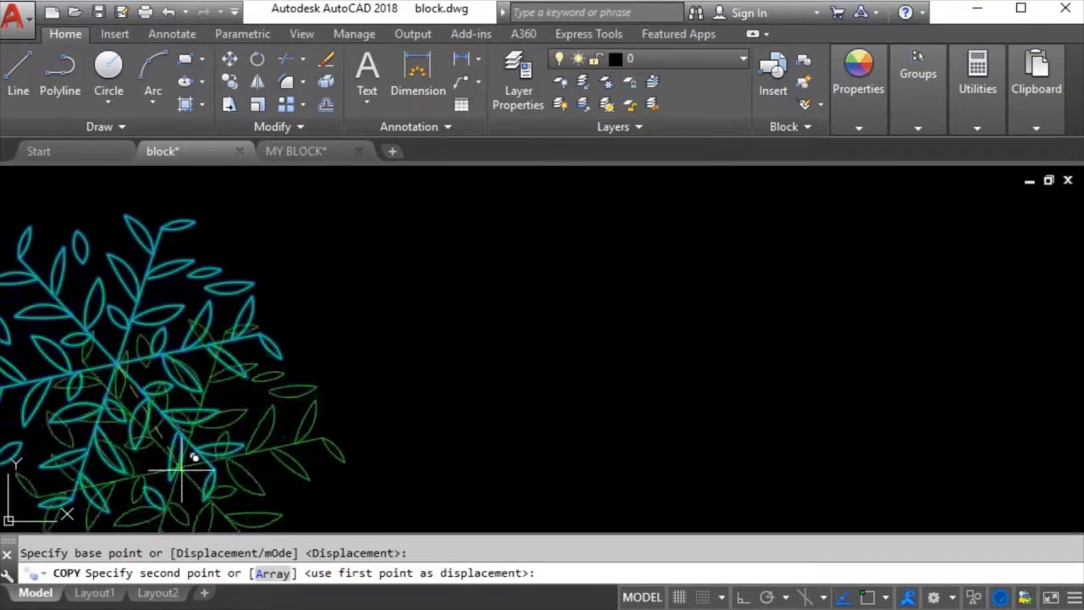
# - Place seven copies of the tree around the drawing
pyautogui.scroll(-5, 127, 427)
pyautogui.click(331, 417)
pyautogui.click(656, 324)
pyautogui.click(817, 412)
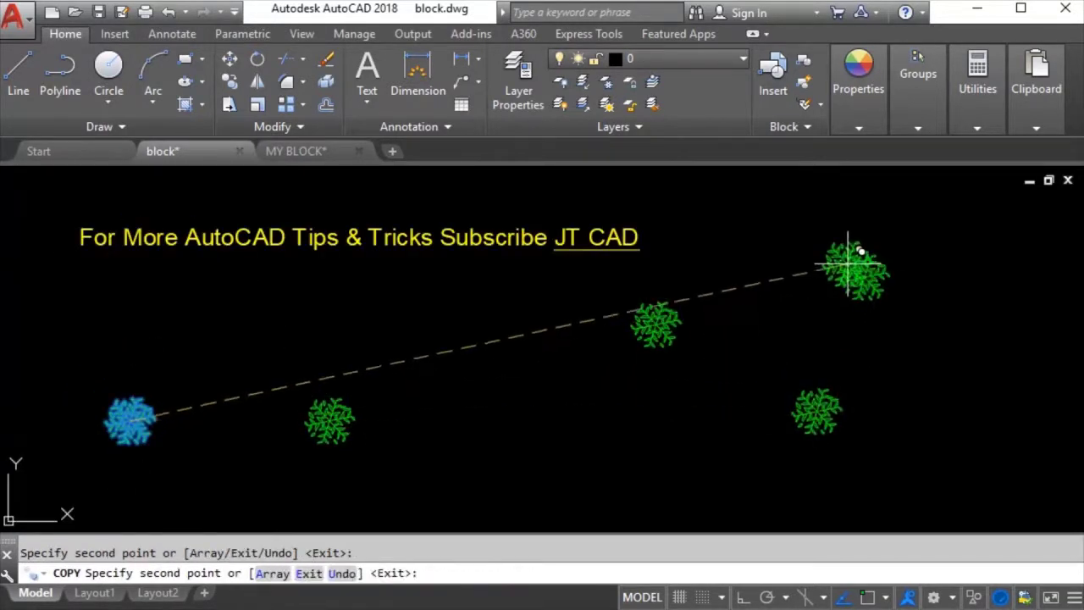
pyautogui.click(855, 266)
pyautogui.moveTo(856, 266); pyautogui.dragTo(892, 532, button='middle')
pyautogui.click(753, 395)
pyautogui.click(320, 391)
pyautogui.click(165, 337)
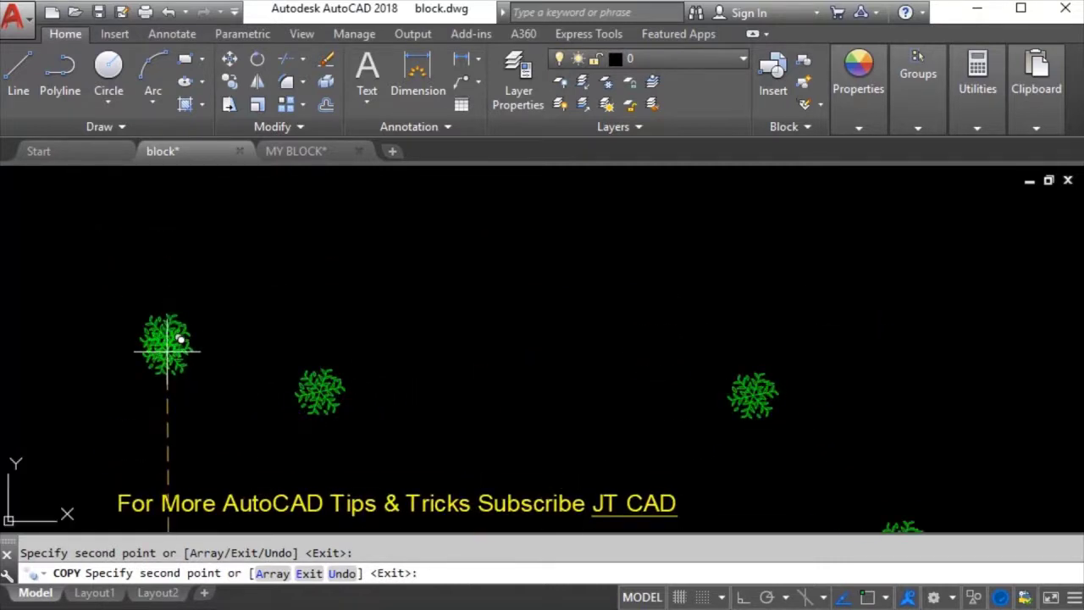
pyautogui.press('Escape')
# - Try selecting branches and leaves of a tree copy, clearing each selection
pyautogui.scroll(8, 168, 339)
pyautogui.scroll(4, 285, 296)
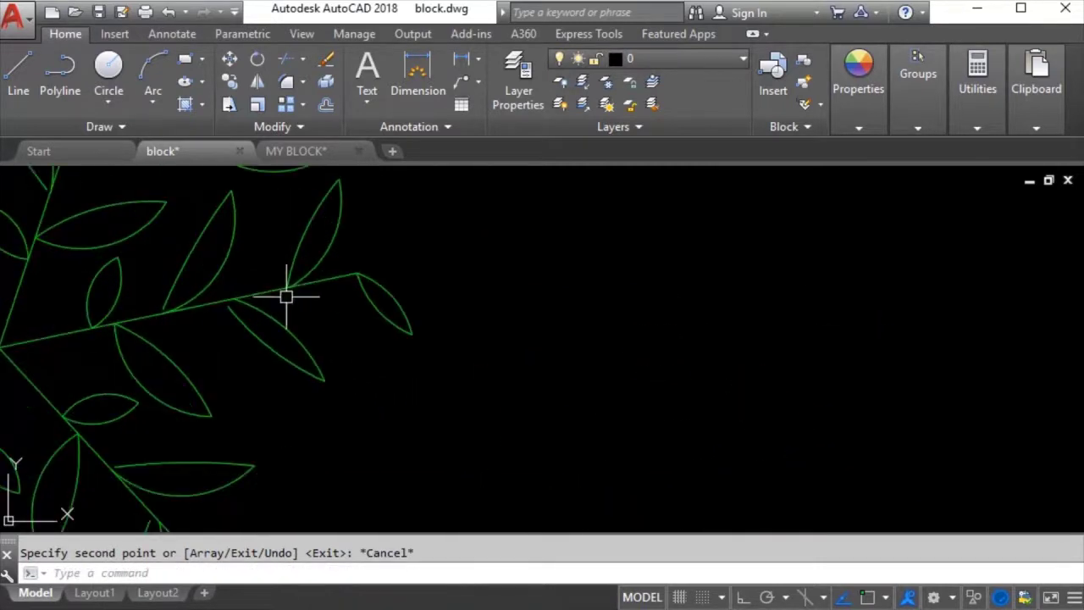
pyautogui.click(285, 296)
pyautogui.click(261, 296)
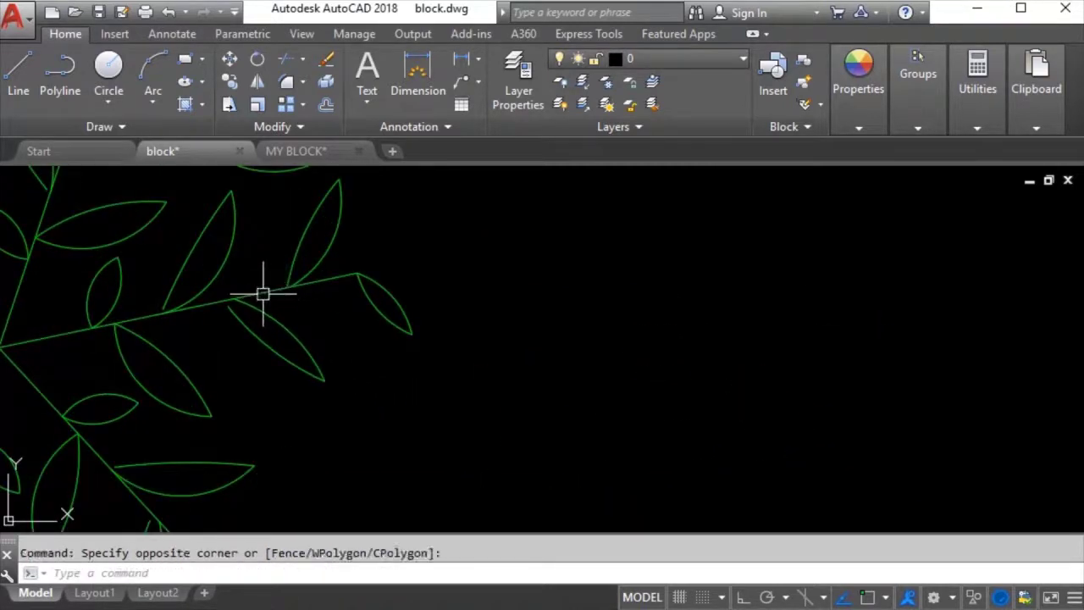
pyautogui.click(301, 250)
pyautogui.press('Escape')
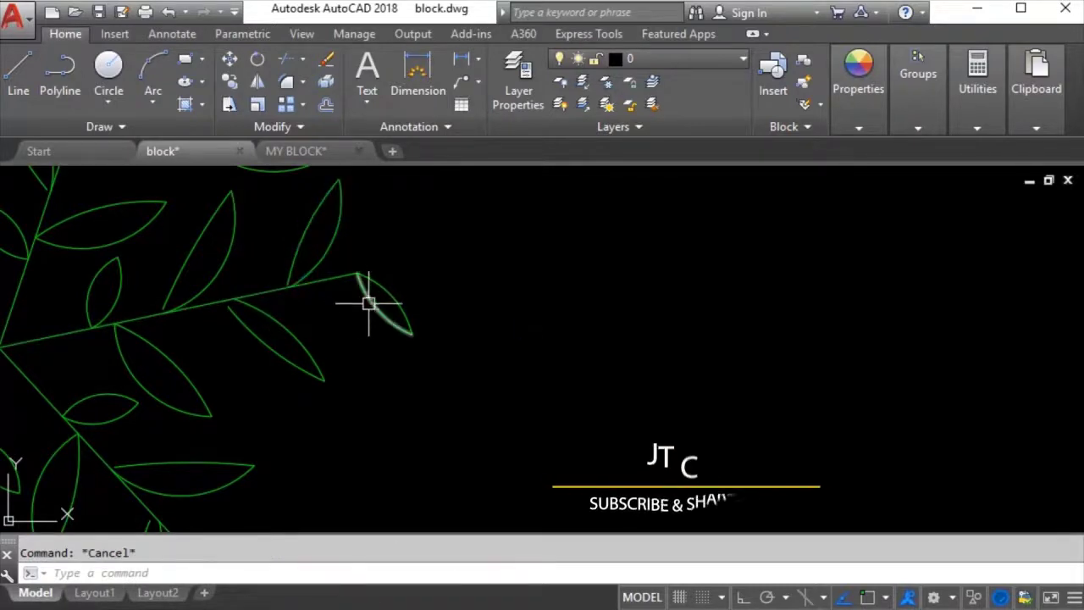
pyautogui.click(367, 302)
pyautogui.click(254, 359)
pyautogui.press('Escape')
# - Erase one tree copy selected with a crossing window
pyautogui.scroll(-8, 412, 263)
pyautogui.click(473, 219)
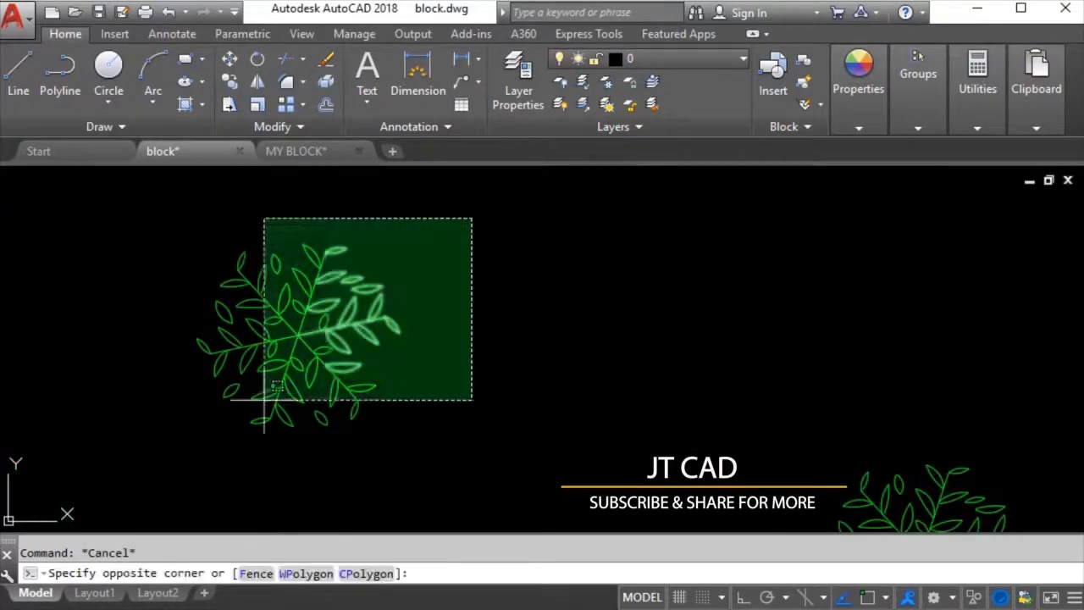
pyautogui.click(254, 395)
pyautogui.write('e')
pyautogui.press('Return')
pyautogui.scroll(-5, 244, 445)
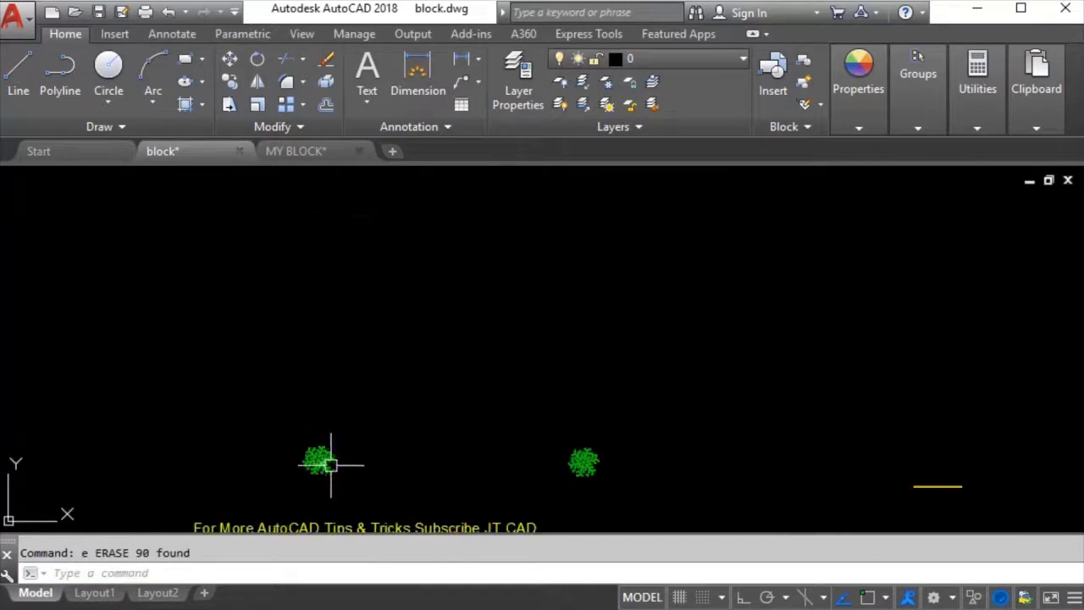
# - Erase the two small tree copies with a window selection
pyautogui.moveTo(331, 460); pyautogui.dragTo(416, 271, button='middle')
pyautogui.click(361, 226)
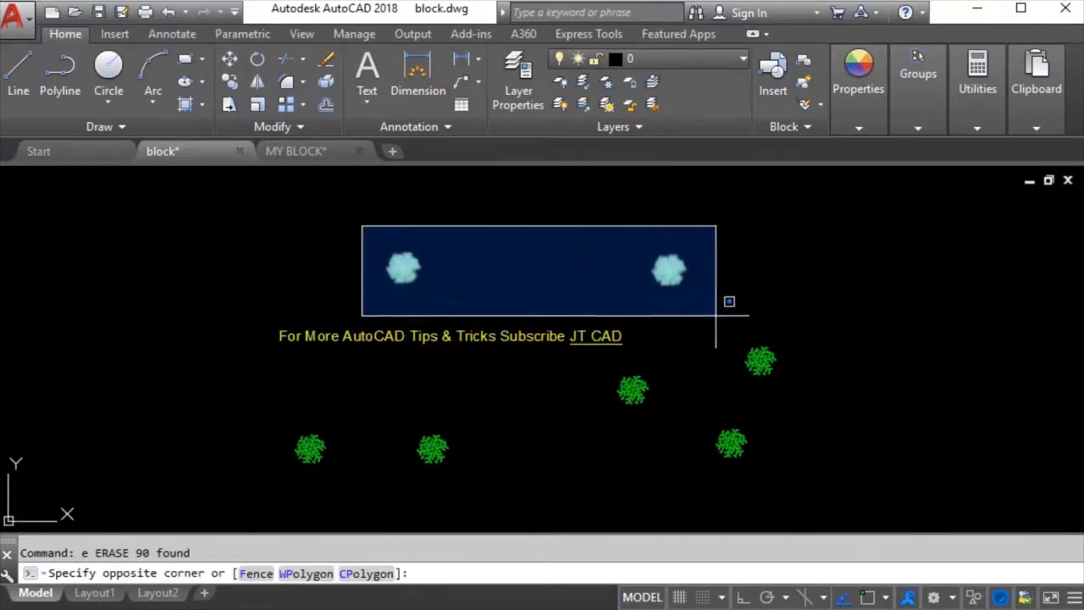
pyautogui.click(714, 303)
pyautogui.write('E')
pyautogui.press('Return')
# - Erase the trees on the right and the middle tree
pyautogui.click(703, 308)
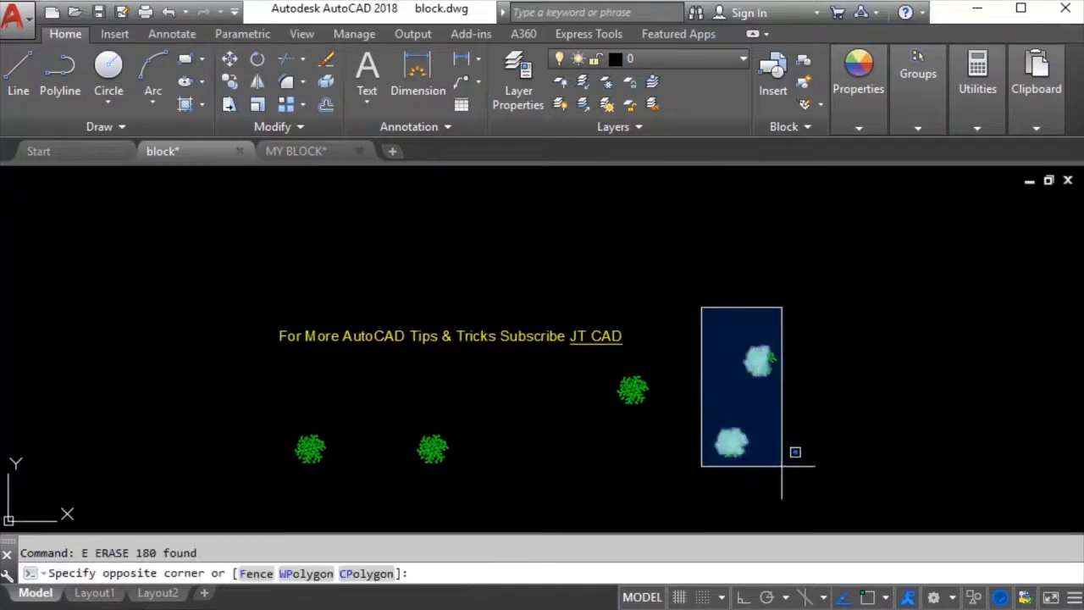
pyautogui.click(815, 462)
pyautogui.click(558, 456)
pyautogui.click(647, 371)
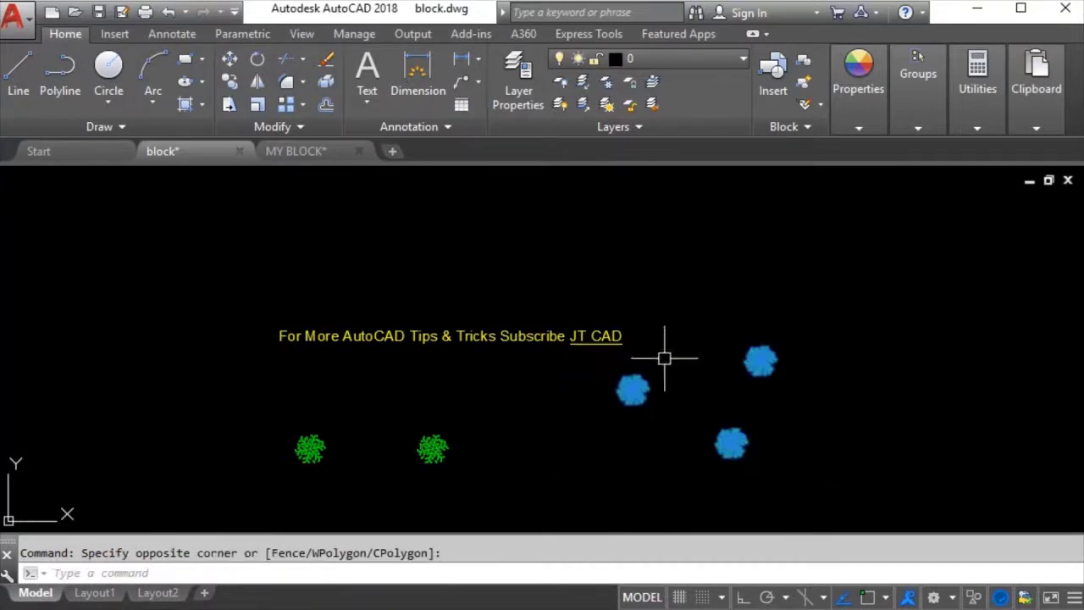
pyautogui.write('e')
pyautogui.press('Return')
# - Erase the remaining middle-bottom tree copy
pyautogui.click(380, 404)
pyautogui.click(506, 487)
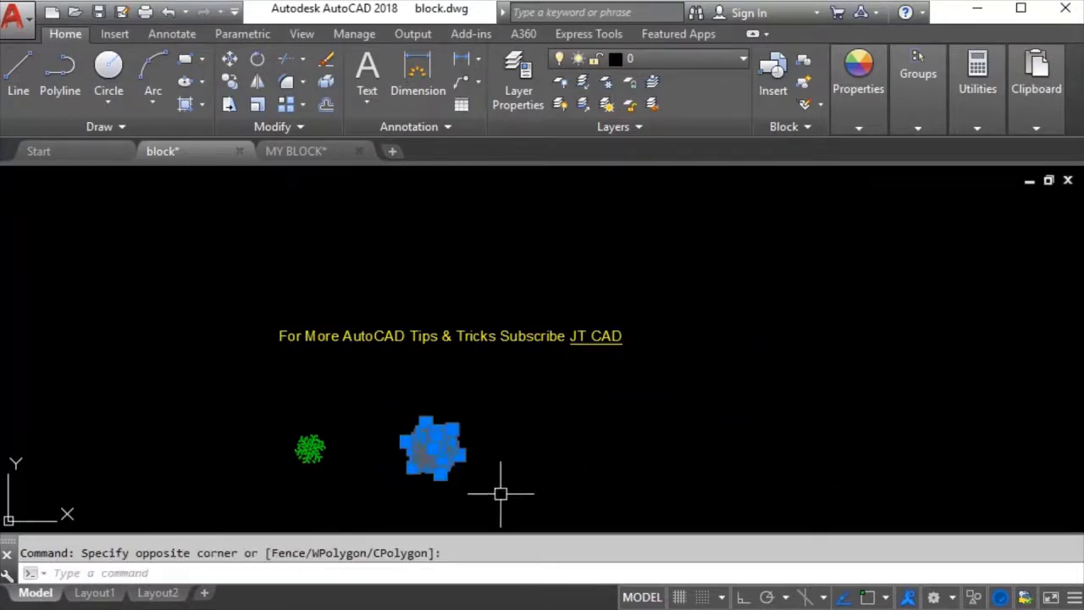
pyautogui.write('e')
pyautogui.press('Return')
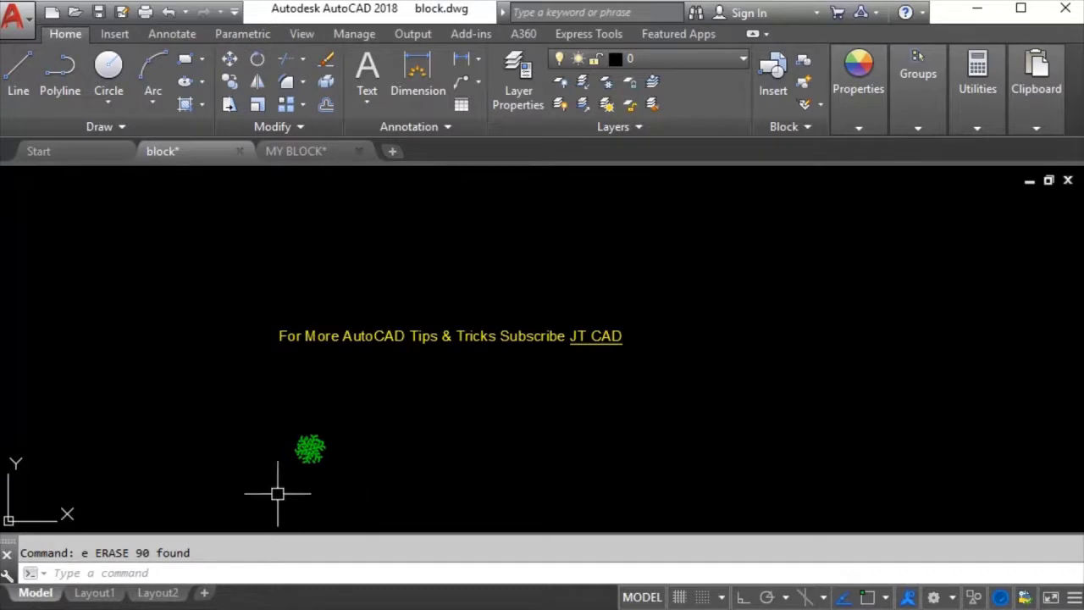
pyautogui.scroll(5, 278, 467)
pyautogui.scroll(3, 368, 446)
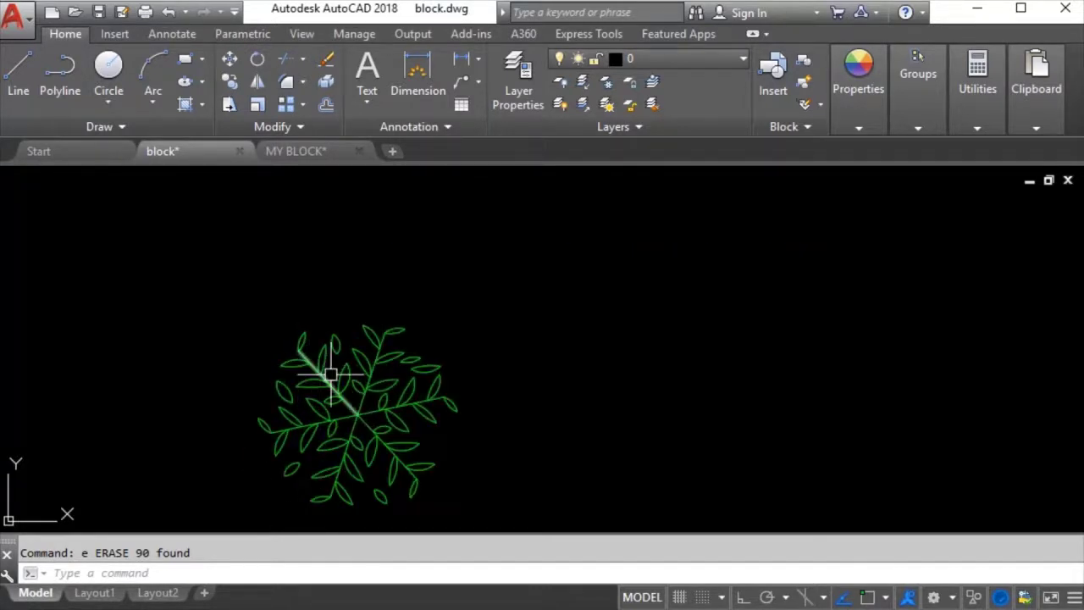
pyautogui.moveTo(387, 438); pyautogui.dragTo(379, 404, button='middle')
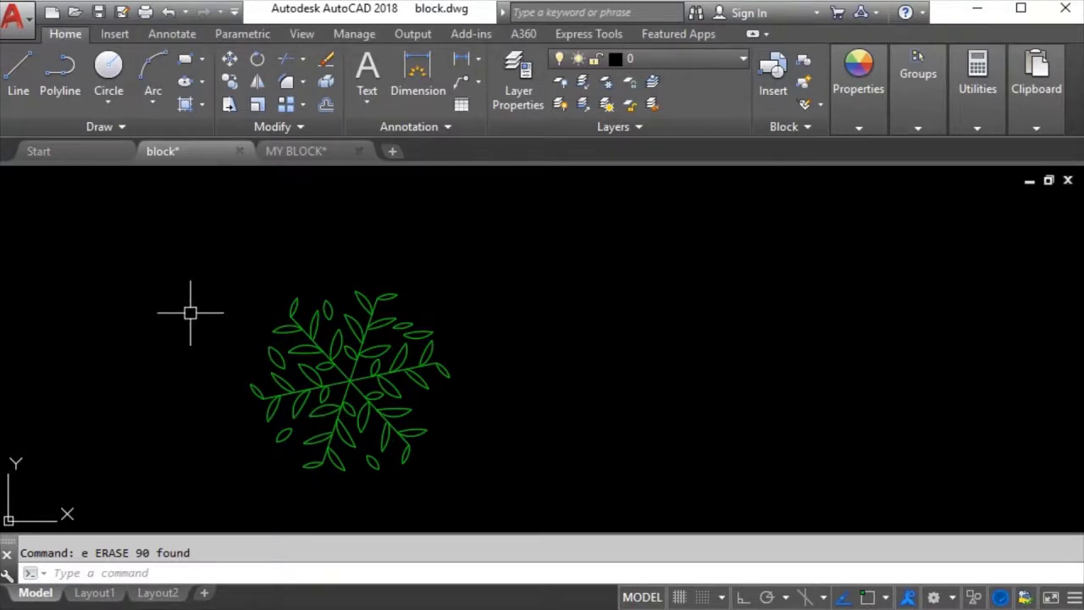
# - Name the new block Tree and pick its base point at the branch intersection
pyautogui.press('Return')
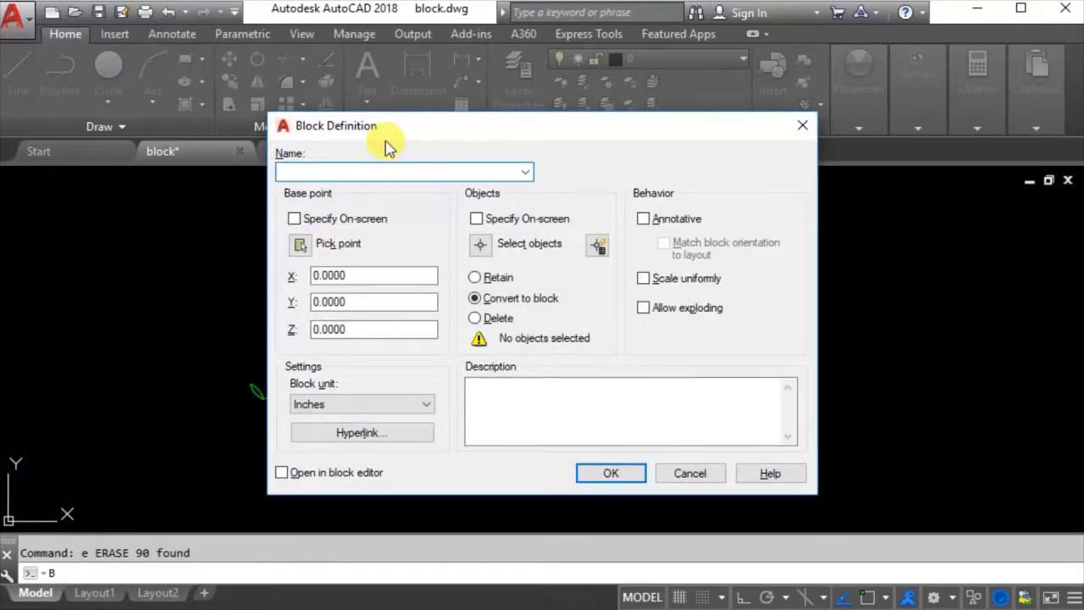
pyautogui.write('Tree')
pyautogui.click(298, 244)
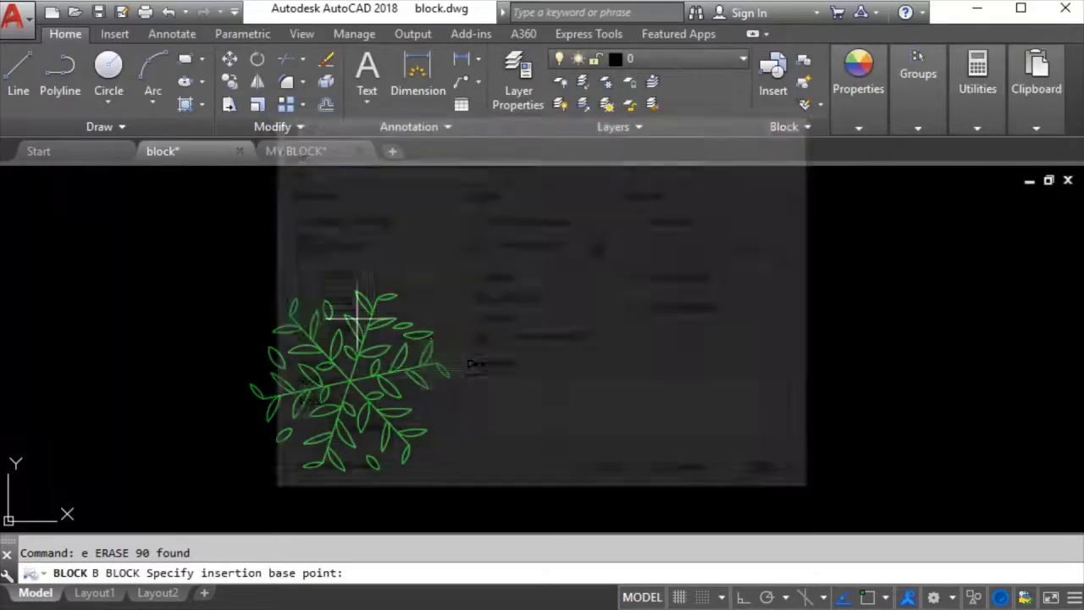
pyautogui.scroll(7, 404, 378)
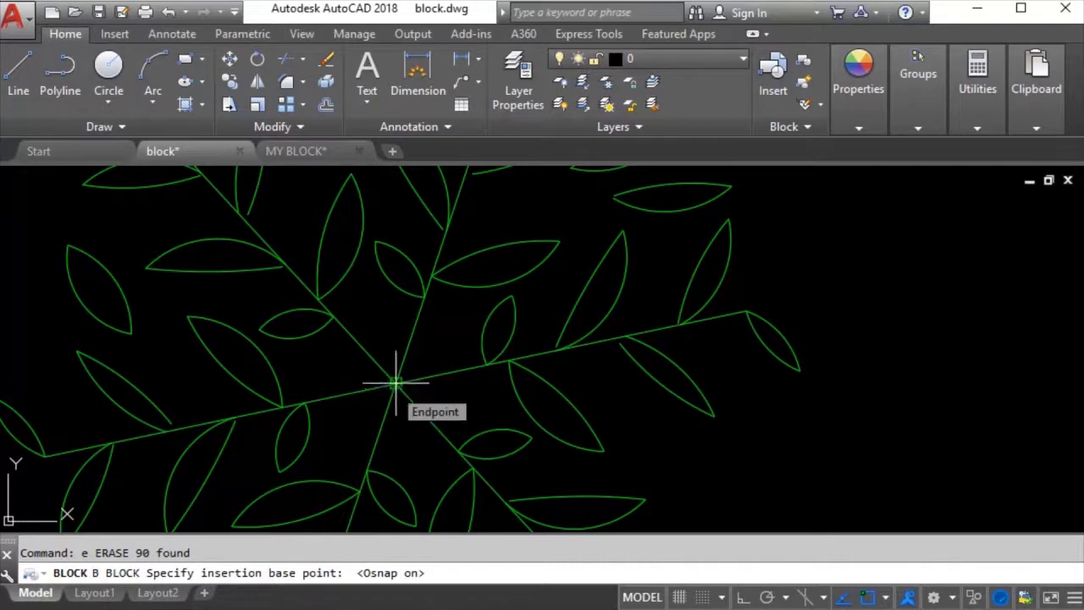
pyautogui.click(395, 384)
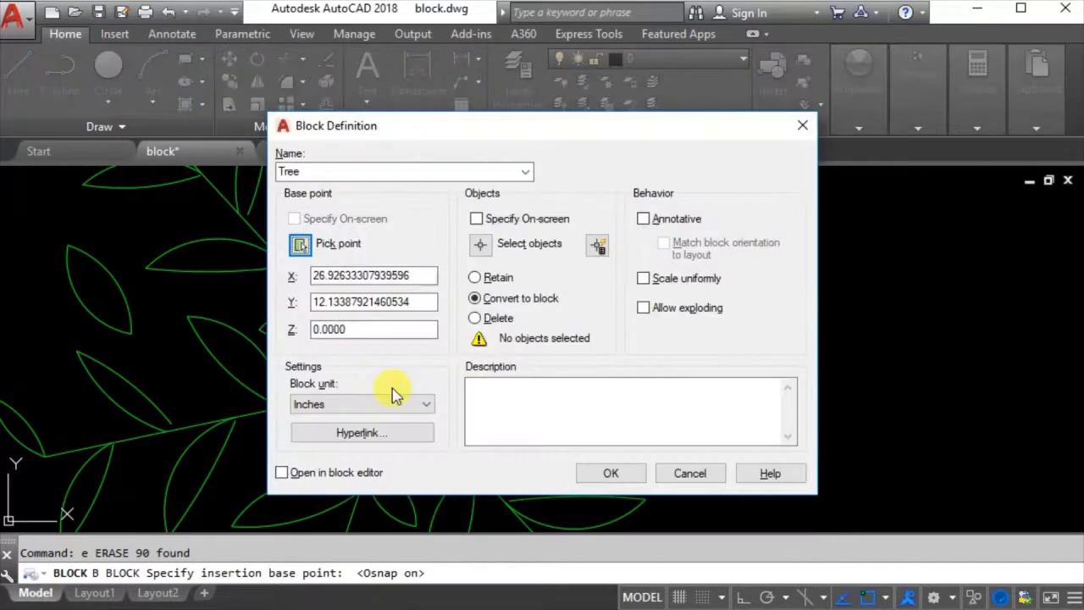
pyautogui.click(481, 245)
# - Window-select all 90 tree objects for the Tree block and return to the dialog
pyautogui.scroll(-5, 476, 348)
pyautogui.click(623, 260)
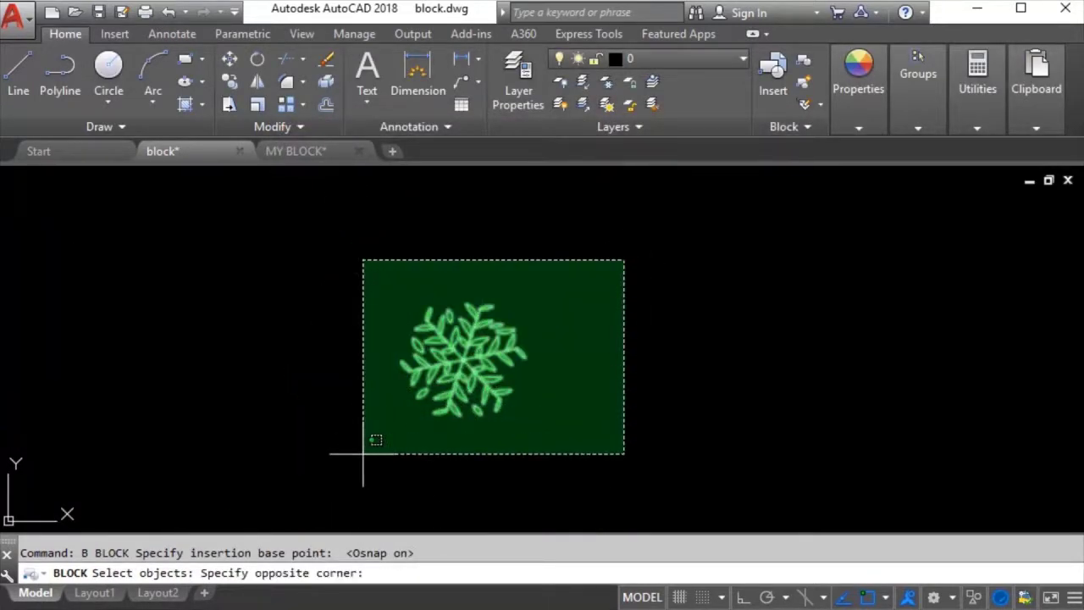
pyautogui.click(363, 454)
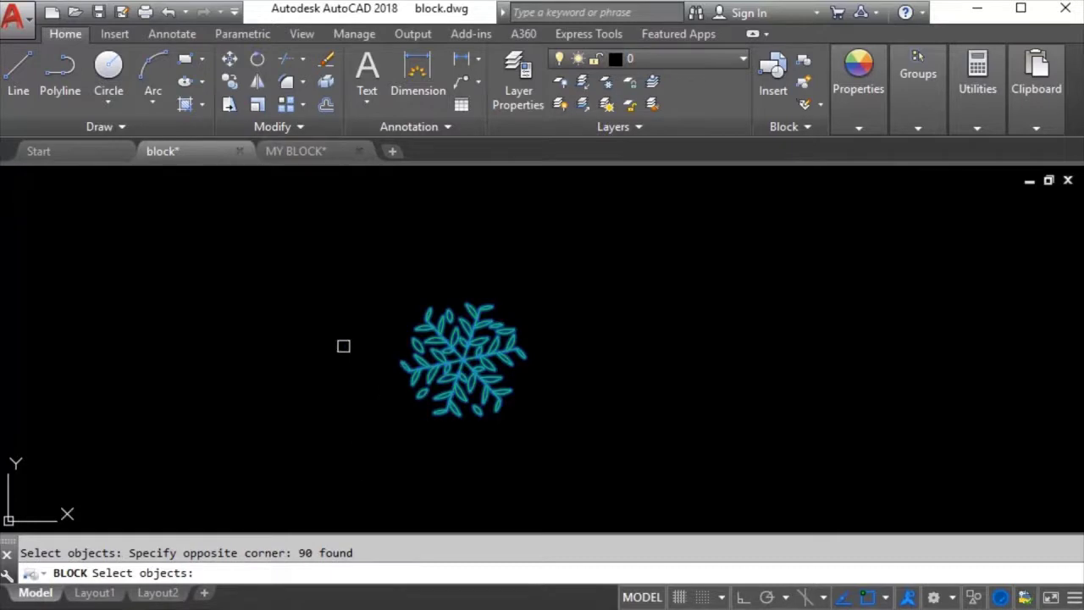
pyautogui.press('Return')
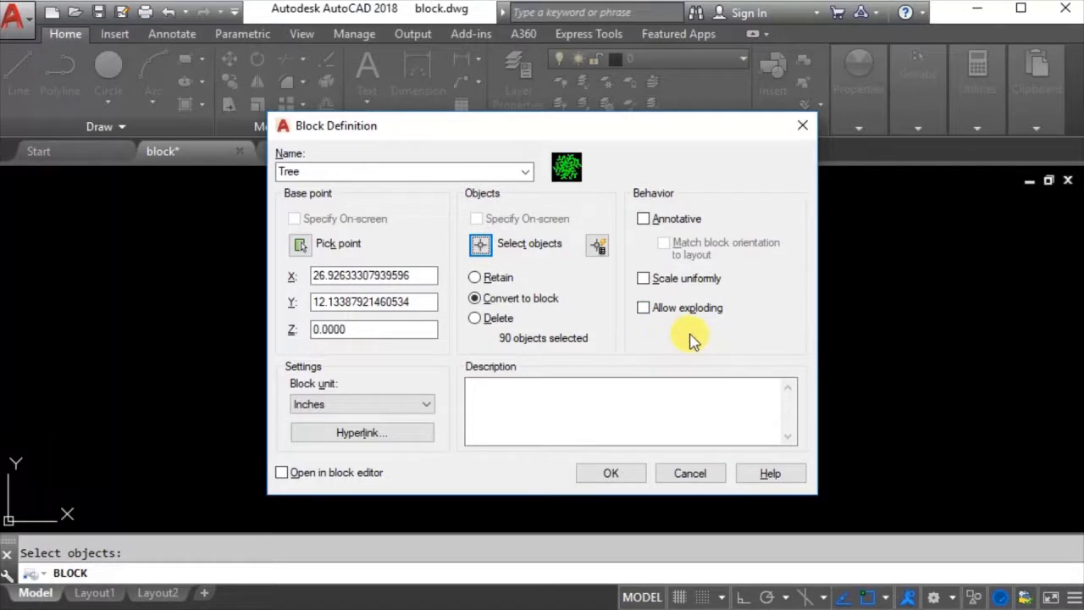
pyautogui.click(303, 407)
# - Keep Inches as the block unit, add the description 'Simple Tree', and create the block
pyautogui.click(305, 415)
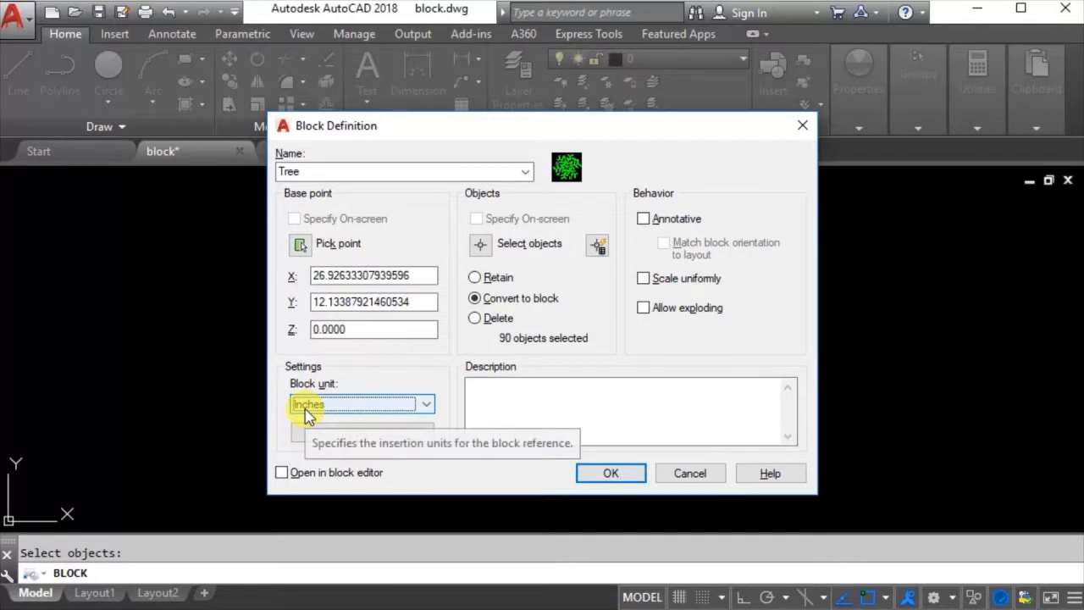
pyautogui.click(544, 411)
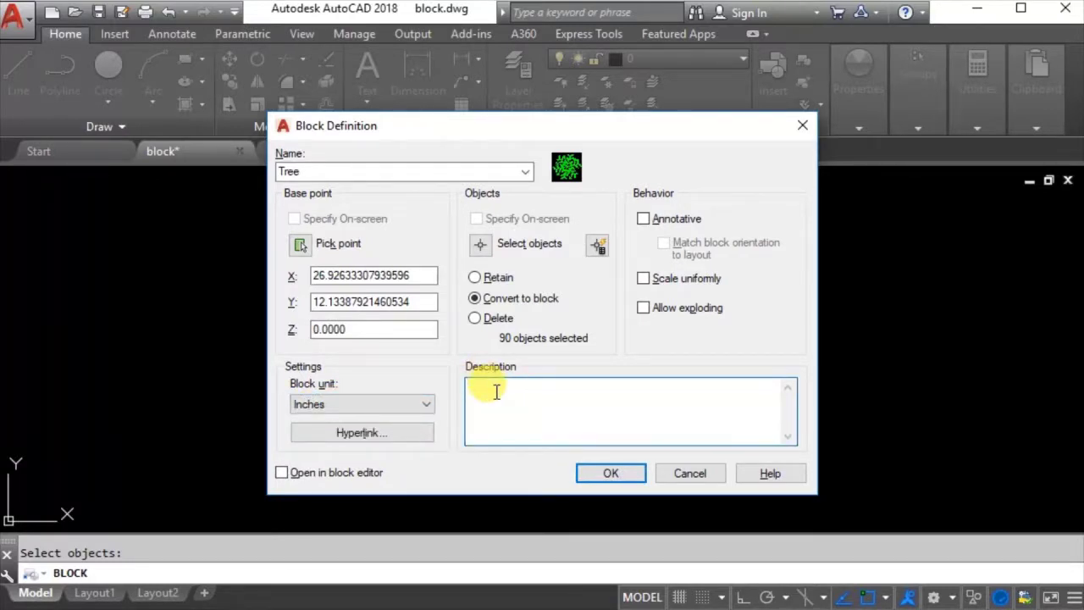
pyautogui.write('Simple Tree')
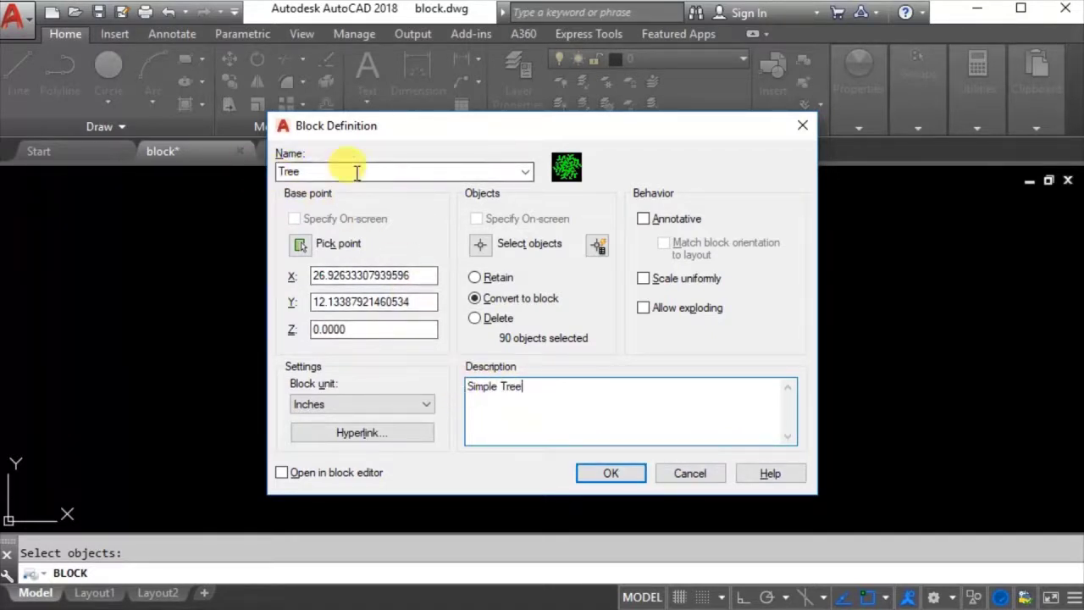
pyautogui.click(608, 474)
pyautogui.click(458, 352)
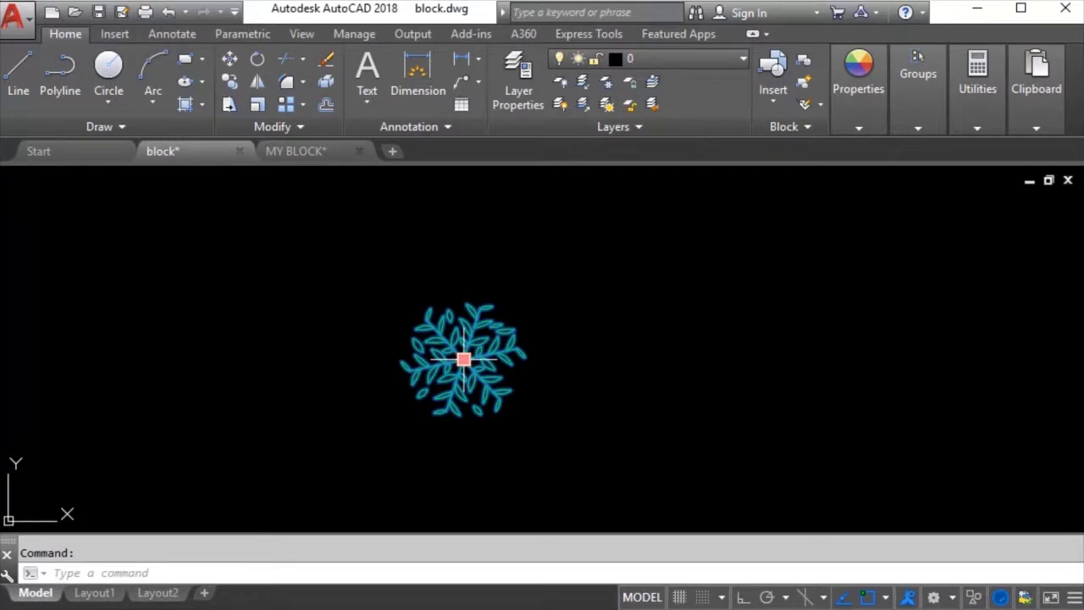
pyautogui.scroll(-4, 412, 363)
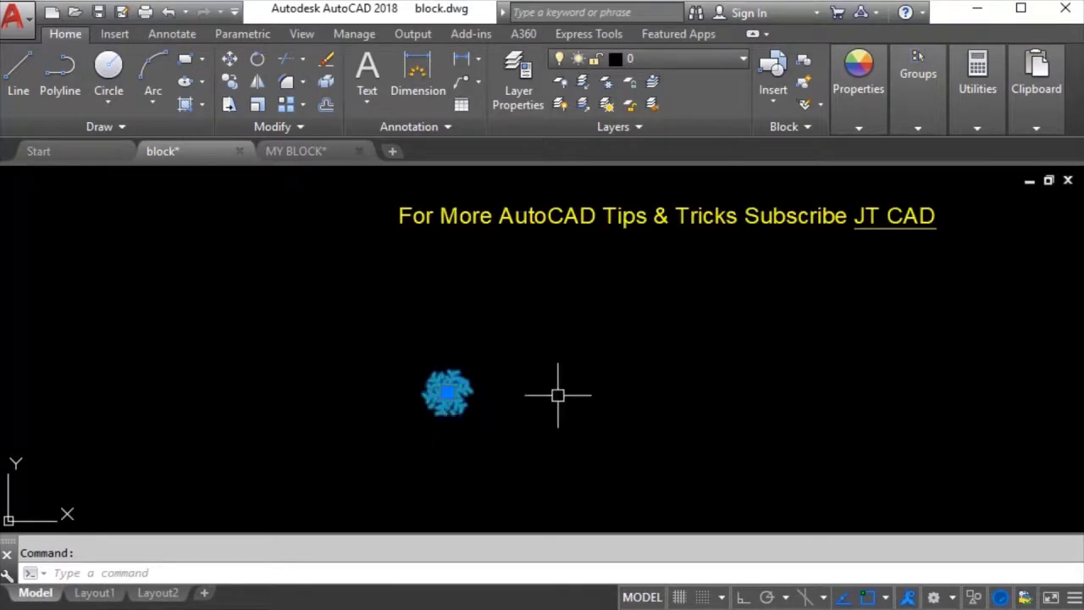
pyautogui.press('Escape')
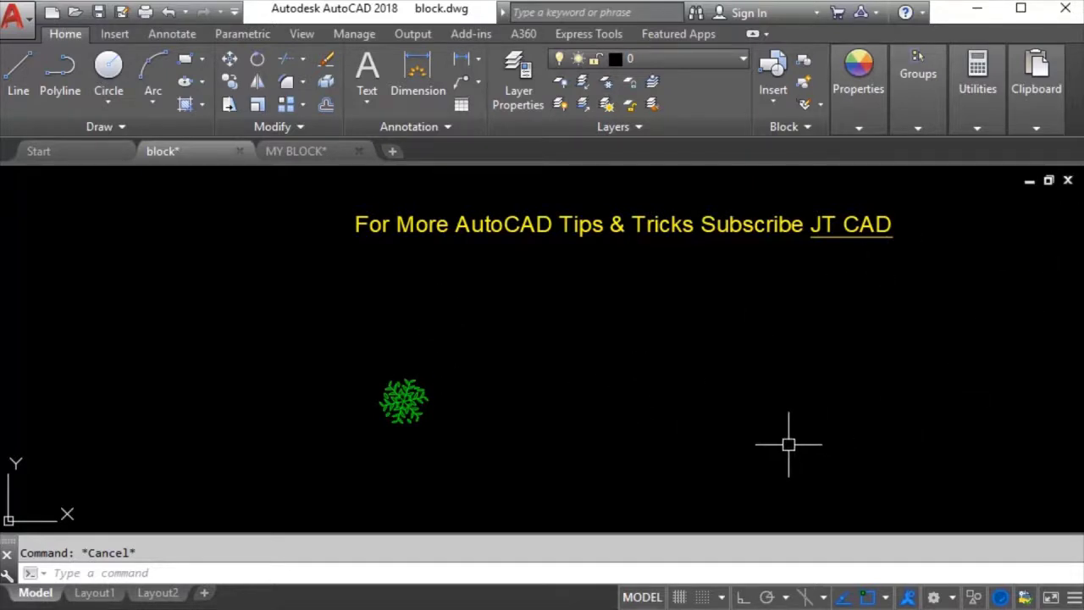
pyautogui.write('i')
# - Insert the Tree block, placing the second tree up and right of the first
pyautogui.press('Return')
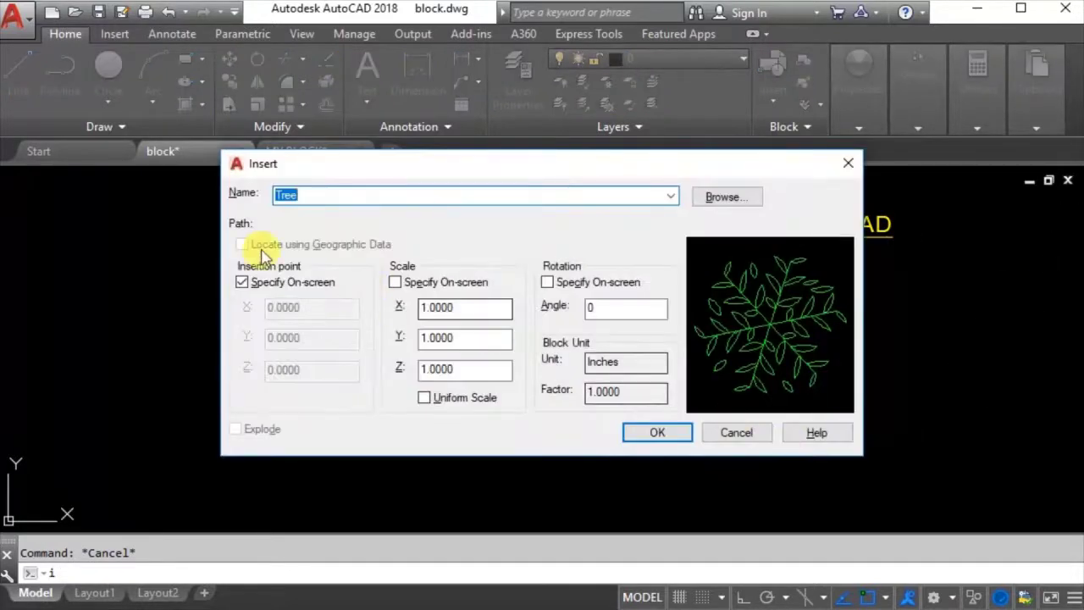
pyautogui.click(671, 196)
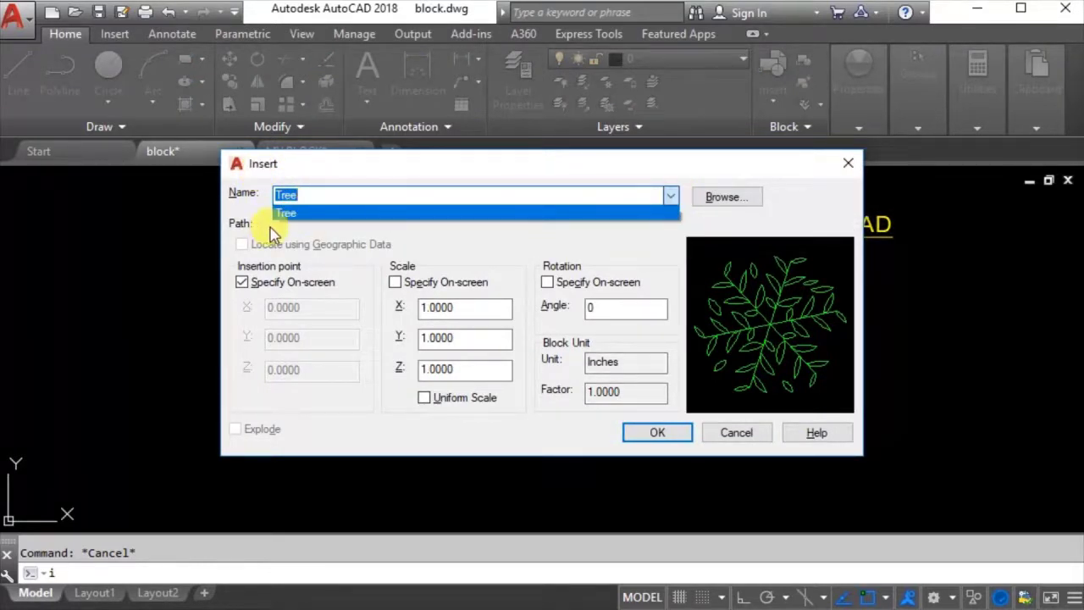
pyautogui.click(298, 216)
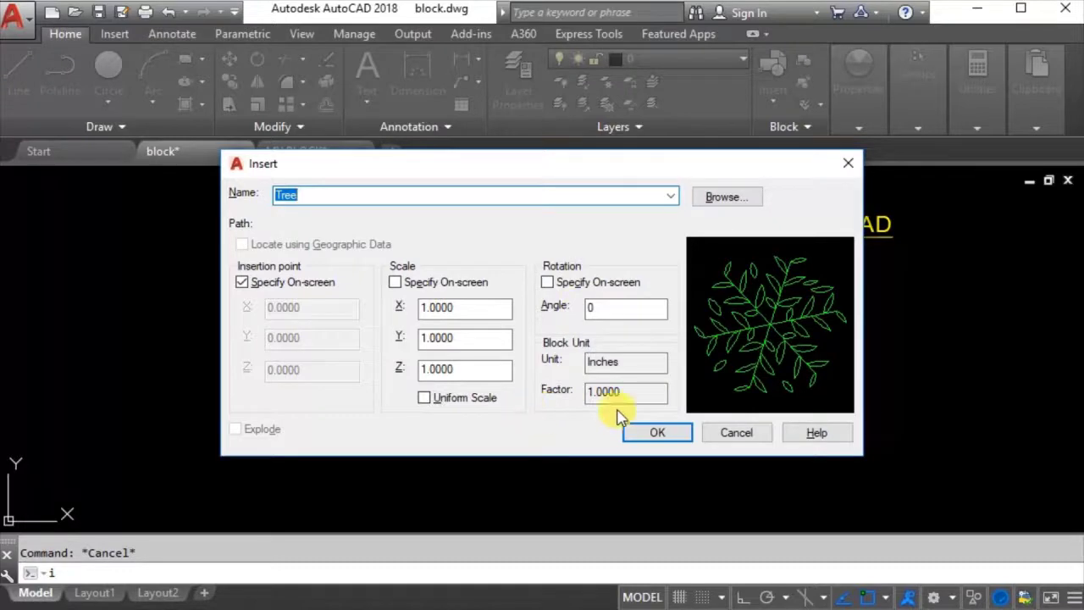
pyautogui.click(655, 437)
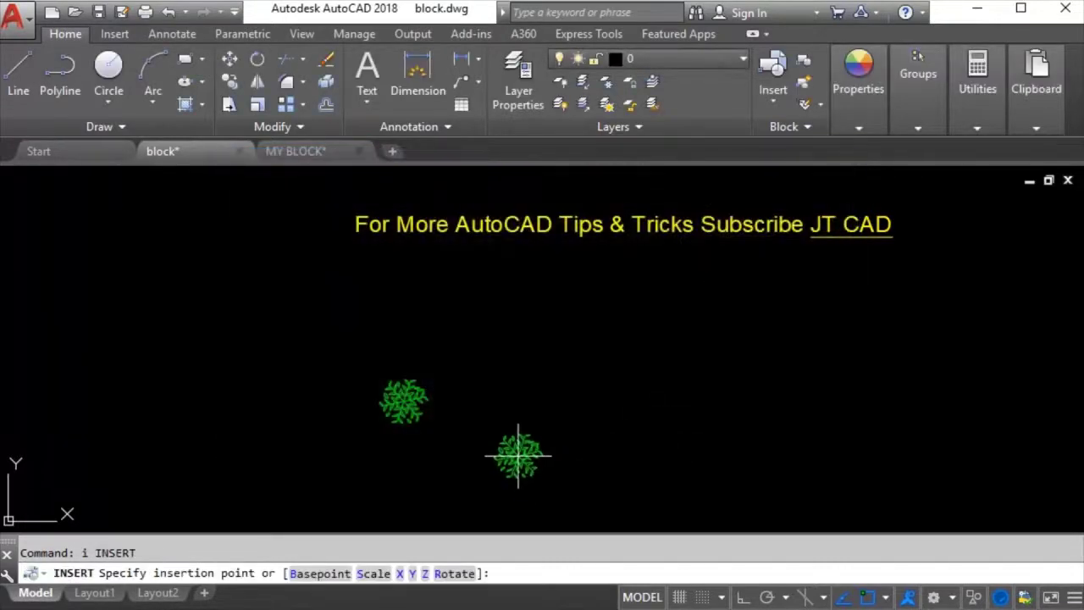
pyautogui.scroll(-2, 518, 458)
pyautogui.click(571, 375)
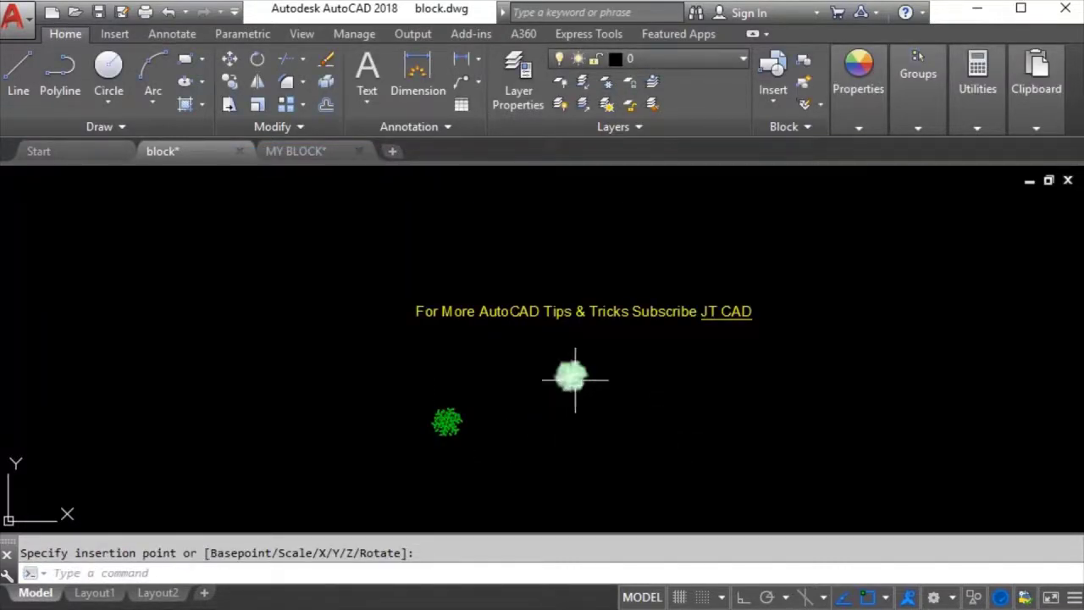
pyautogui.click(576, 384)
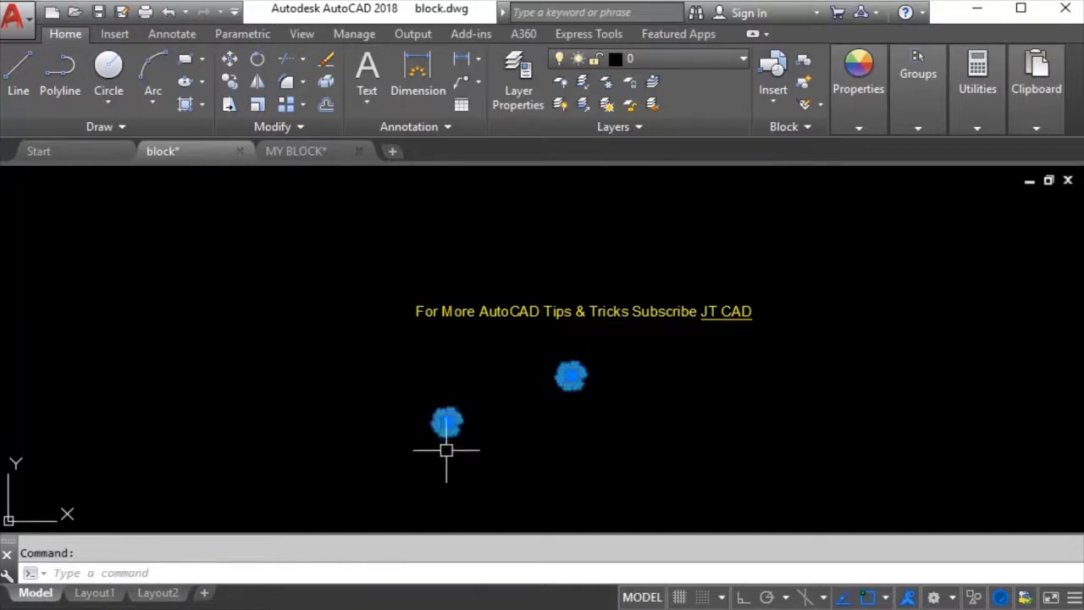
# - Insert two more Tree blocks, at the lower right and upper right
pyautogui.write('i')
pyautogui.press('Return')
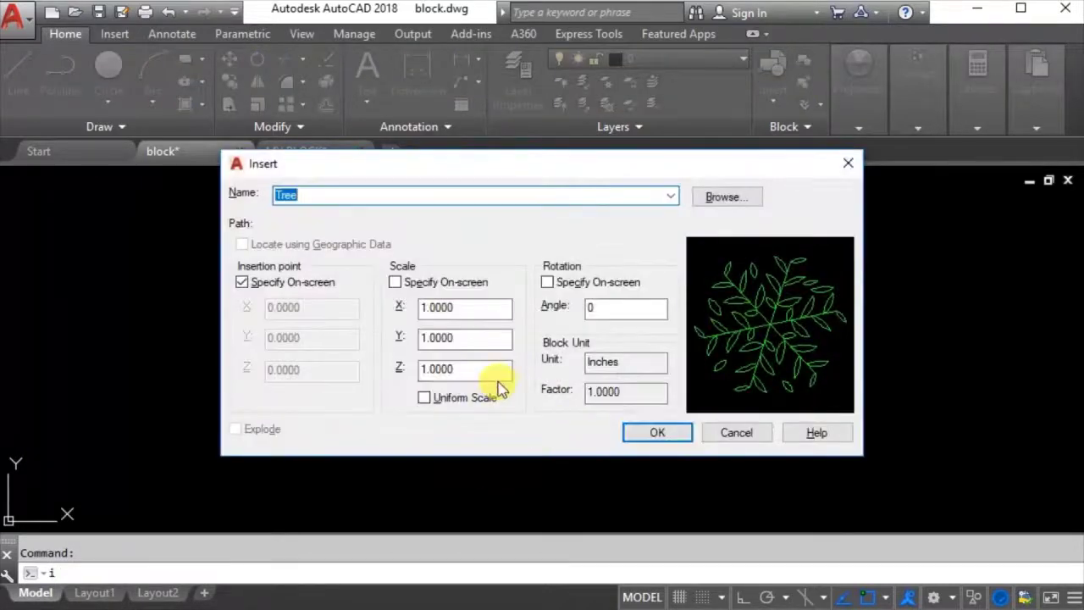
pyautogui.click(650, 430)
pyautogui.click(690, 451)
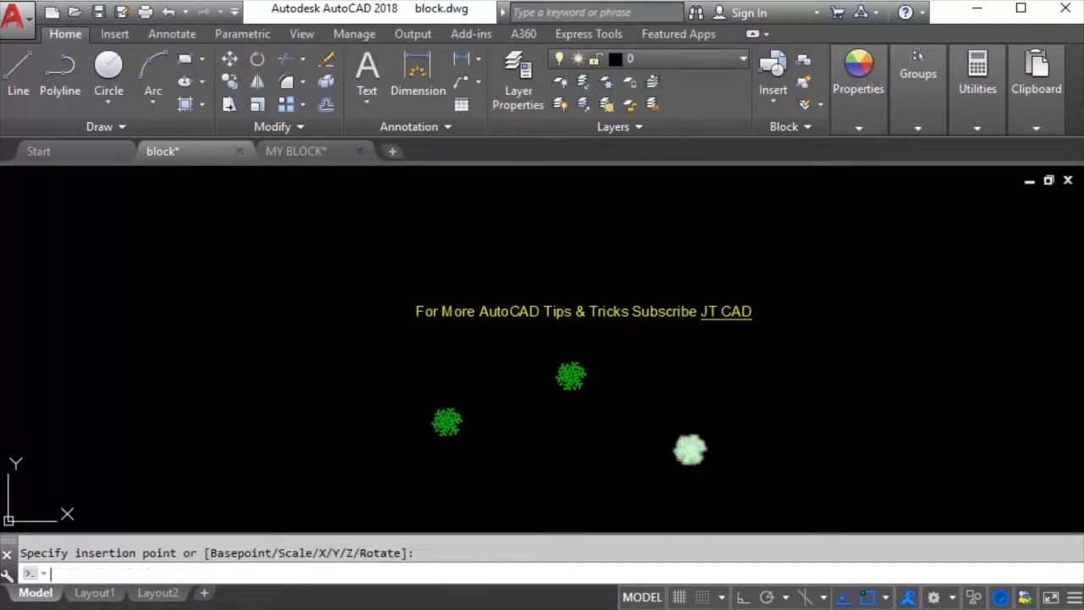
pyautogui.press('Return')
pyautogui.click(668, 437)
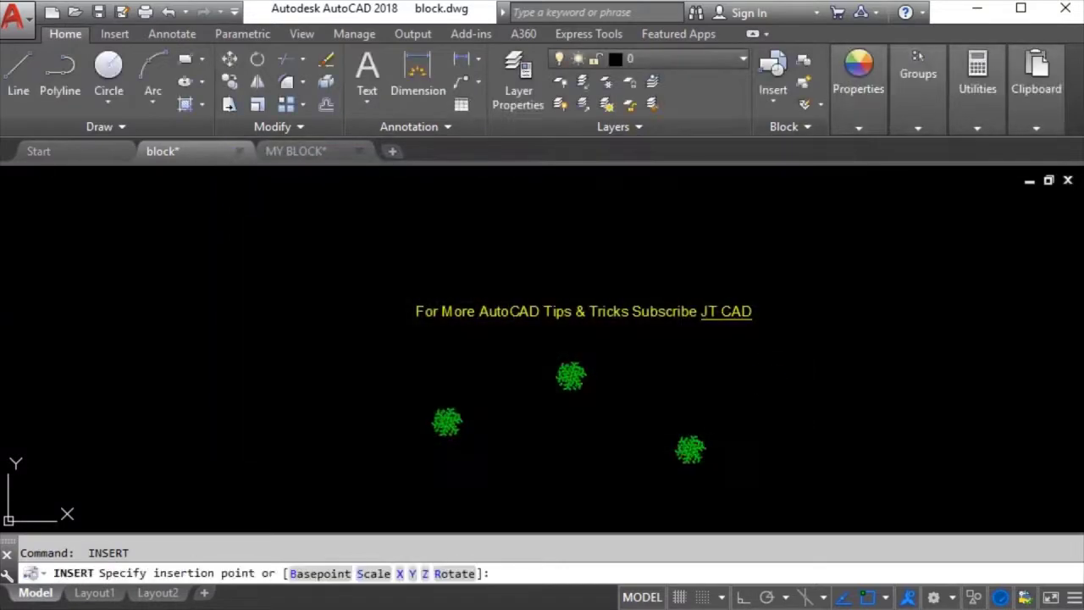
pyautogui.click(796, 422)
# - Insert a fifth Tree block at the far right, then window-select all five trees
pyautogui.press('Return')
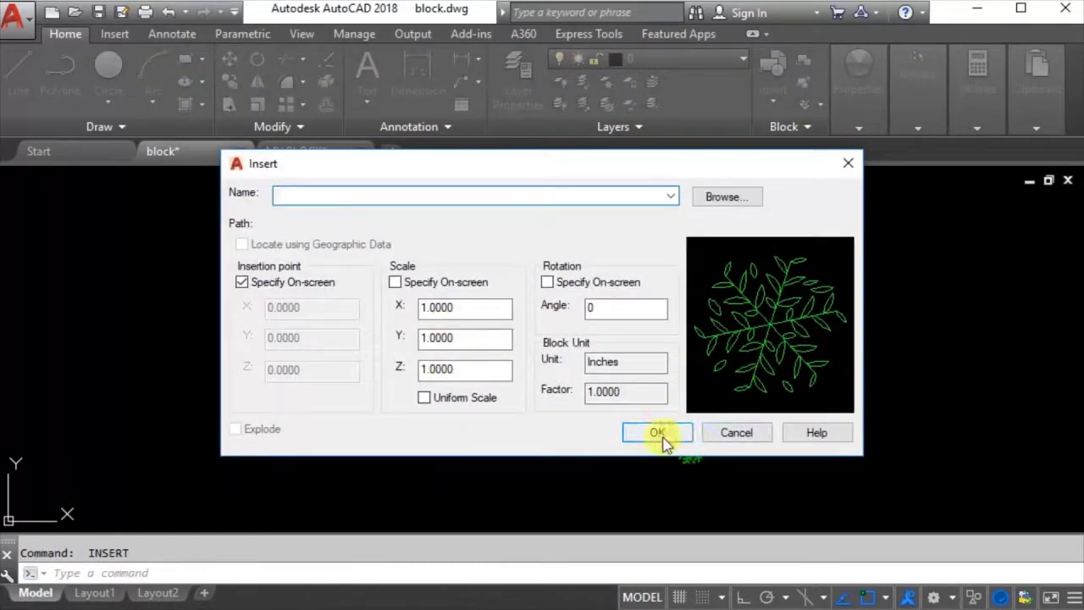
pyautogui.click(667, 197)
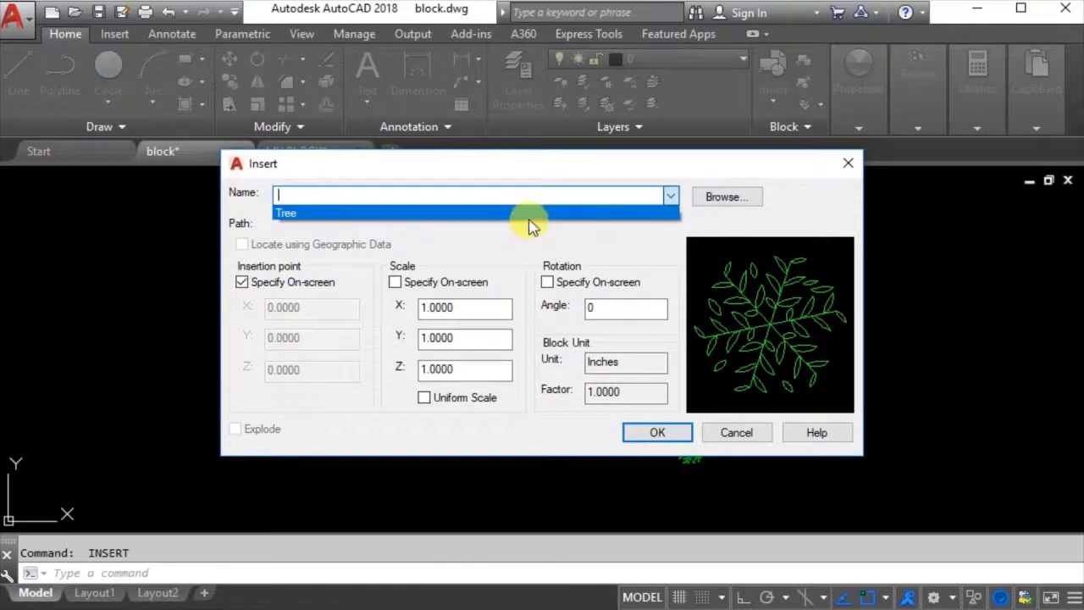
pyautogui.click(450, 214)
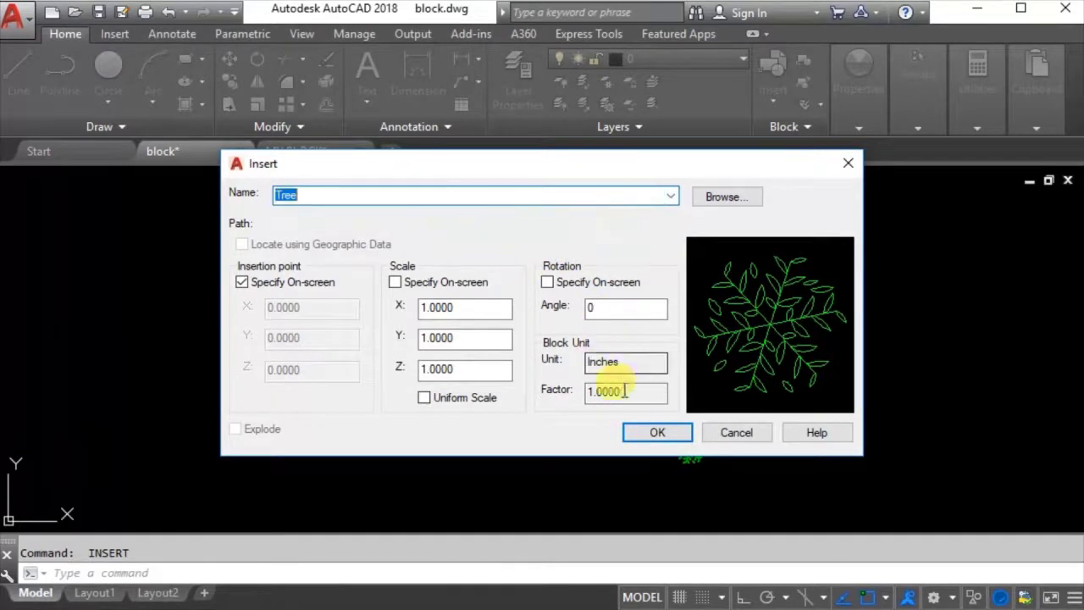
pyautogui.click(653, 434)
pyautogui.click(755, 388)
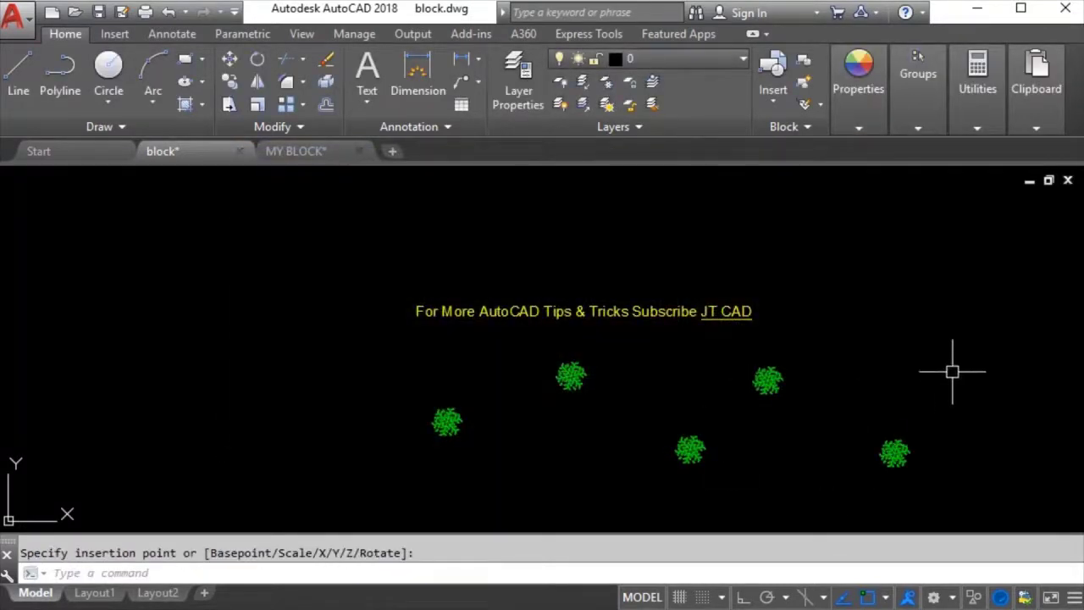
pyautogui.click(995, 350)
pyautogui.click(363, 508)
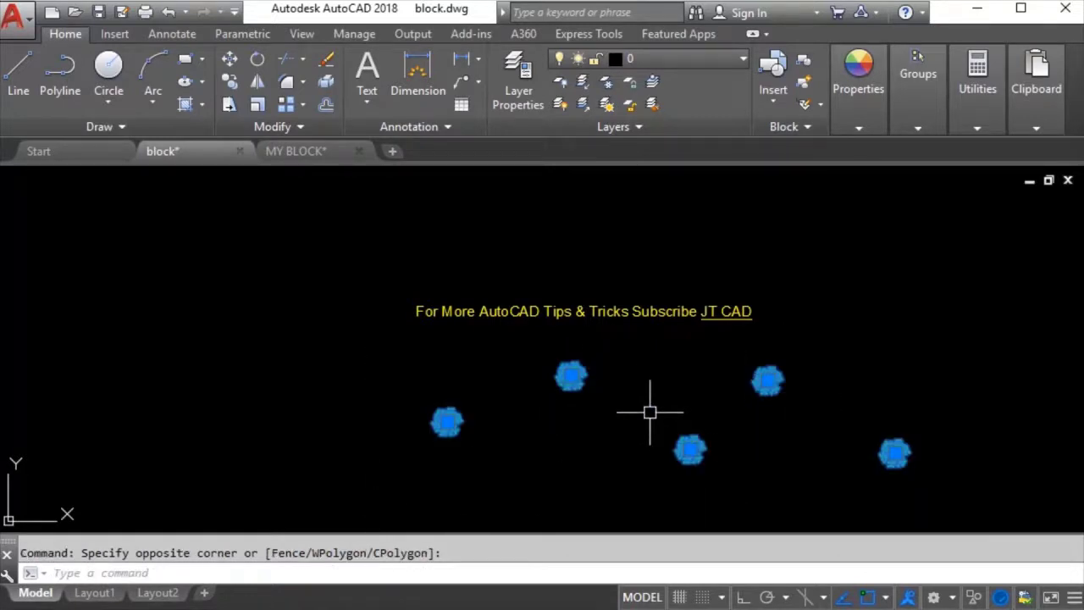
pyautogui.hotkey('ctrl', '1')
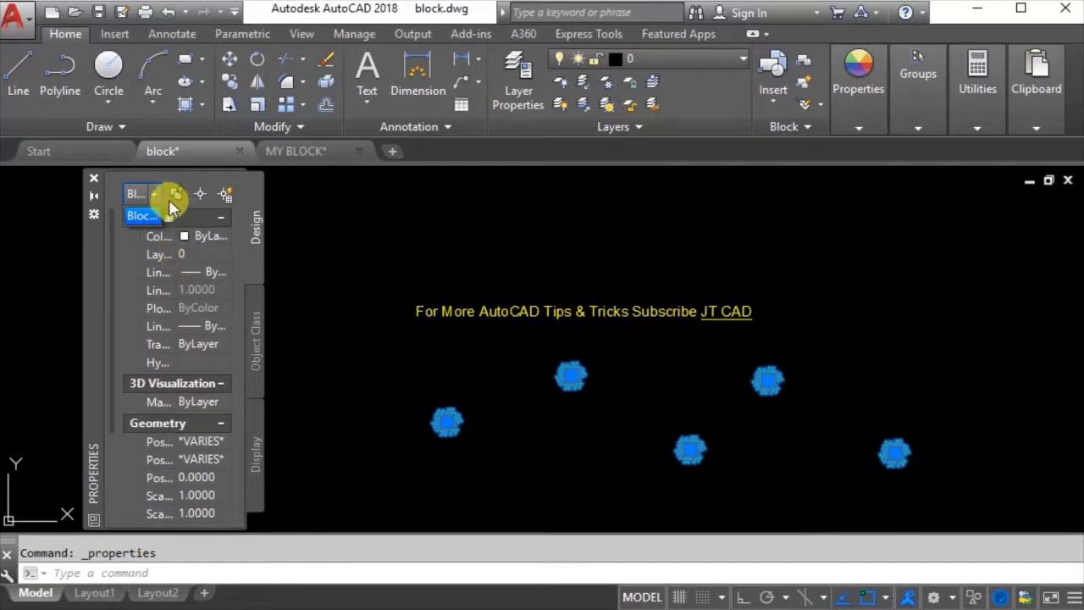
pyautogui.click(340, 364)
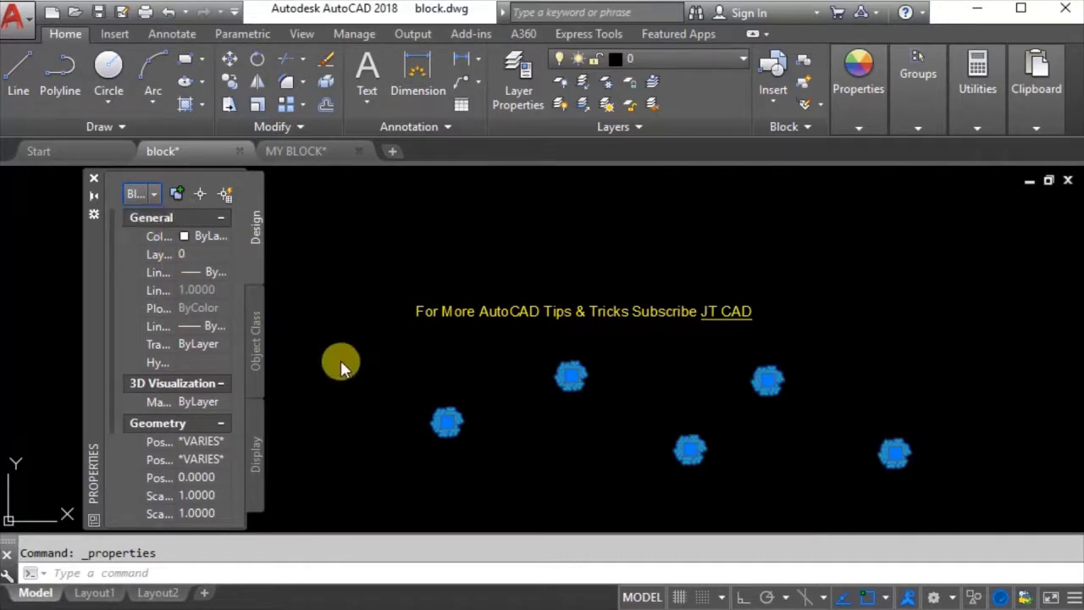
pyautogui.click(94, 178)
pyautogui.press('Escape')
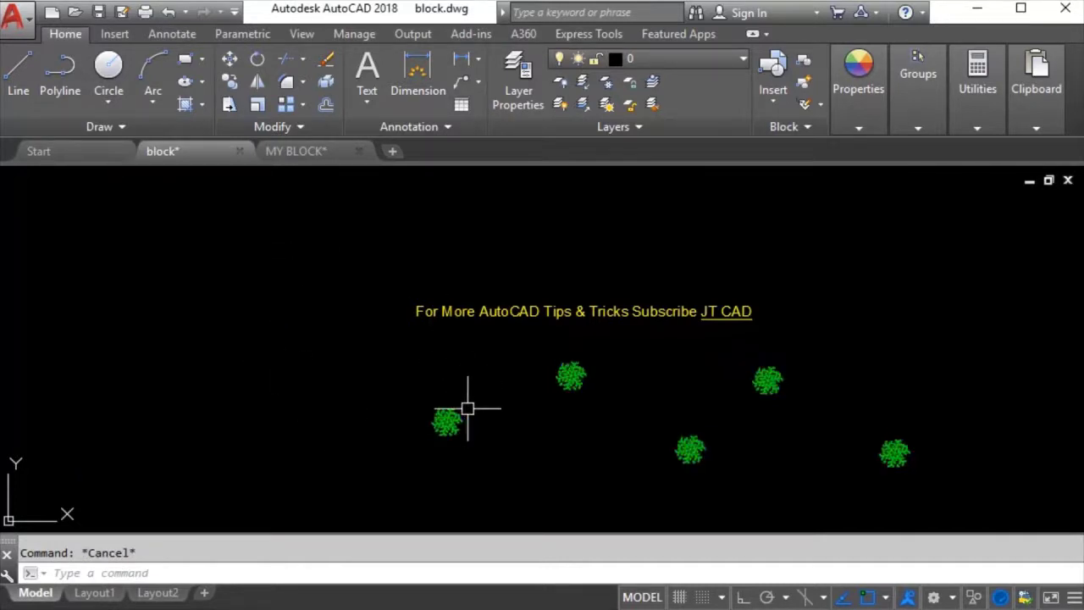
pyautogui.scroll(3, 449, 420)
pyautogui.click(442, 417)
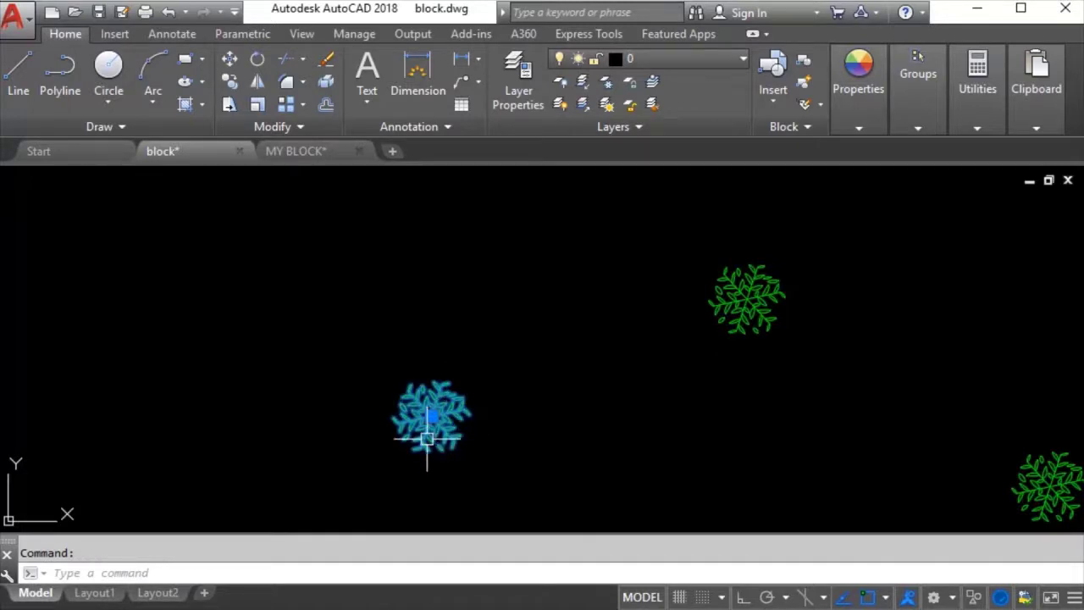
pyautogui.scroll(2, 477, 405)
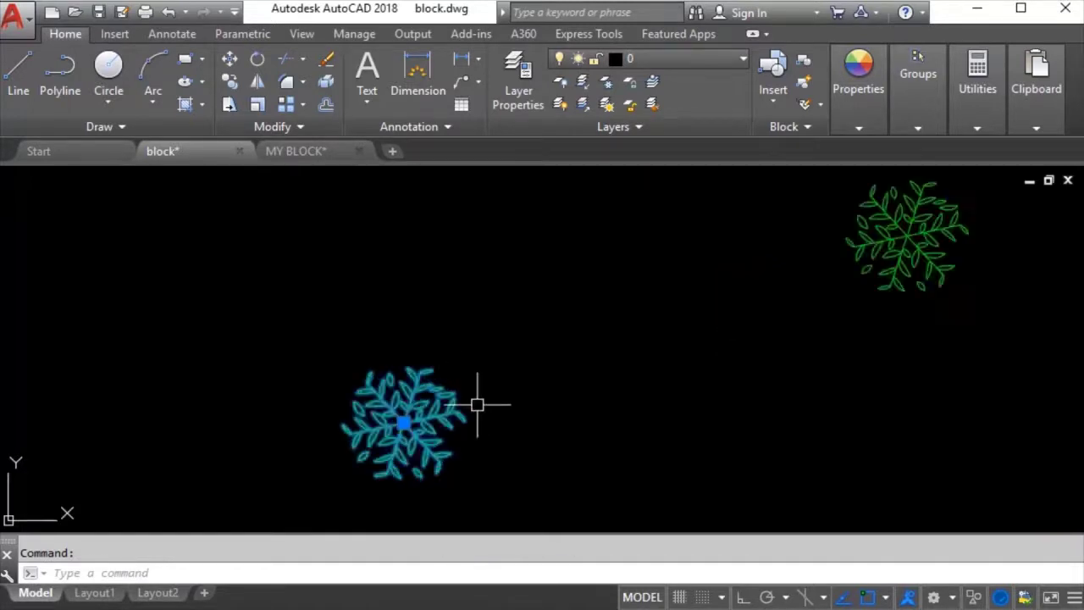
pyautogui.scroll(2, 477, 404)
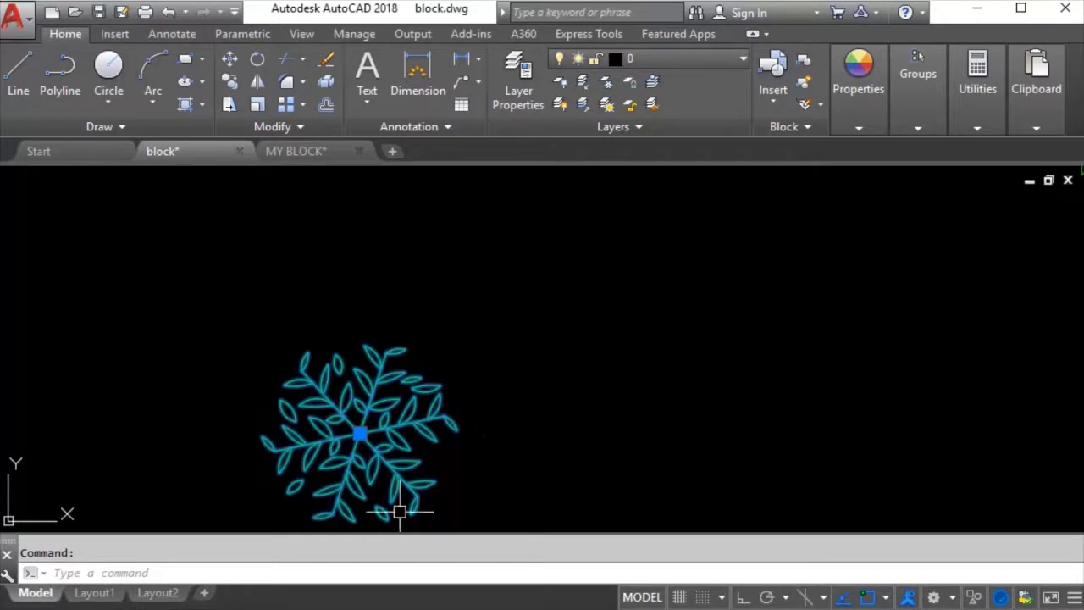
pyautogui.rightClick(392, 381)
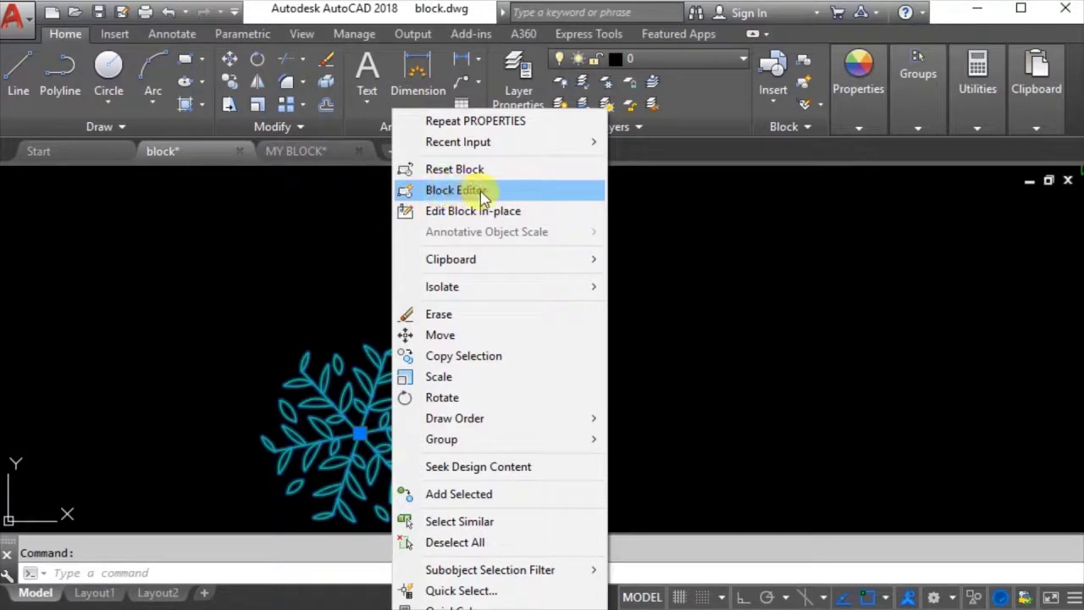
# - In the Block Editor, draw a circle centred on the base point enclosing the leaves
pyautogui.click(483, 197)
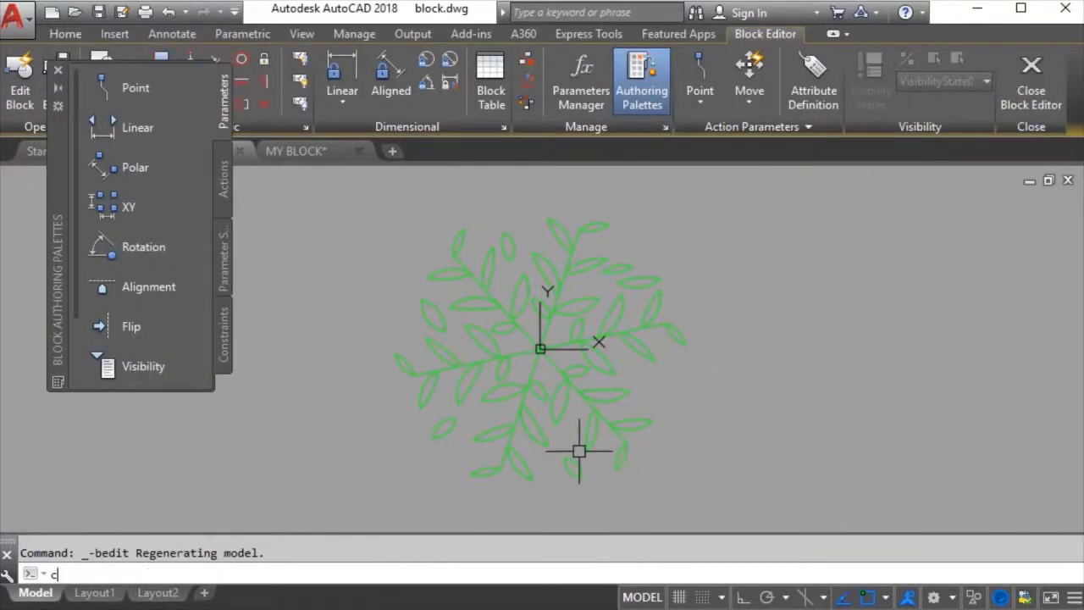
pyautogui.press('Return')
pyautogui.click(541, 348)
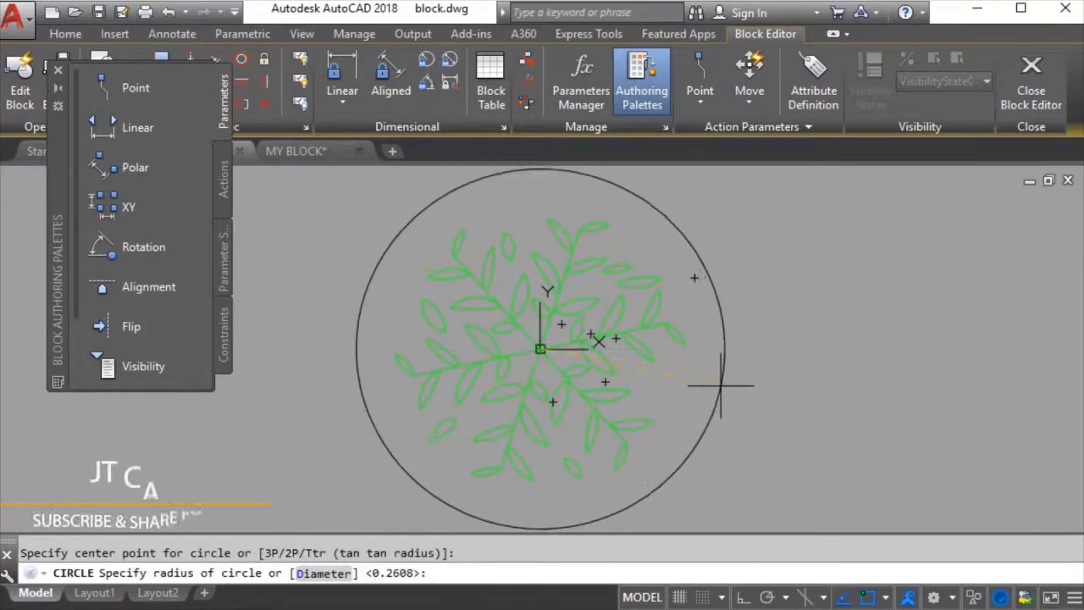
pyautogui.click(692, 379)
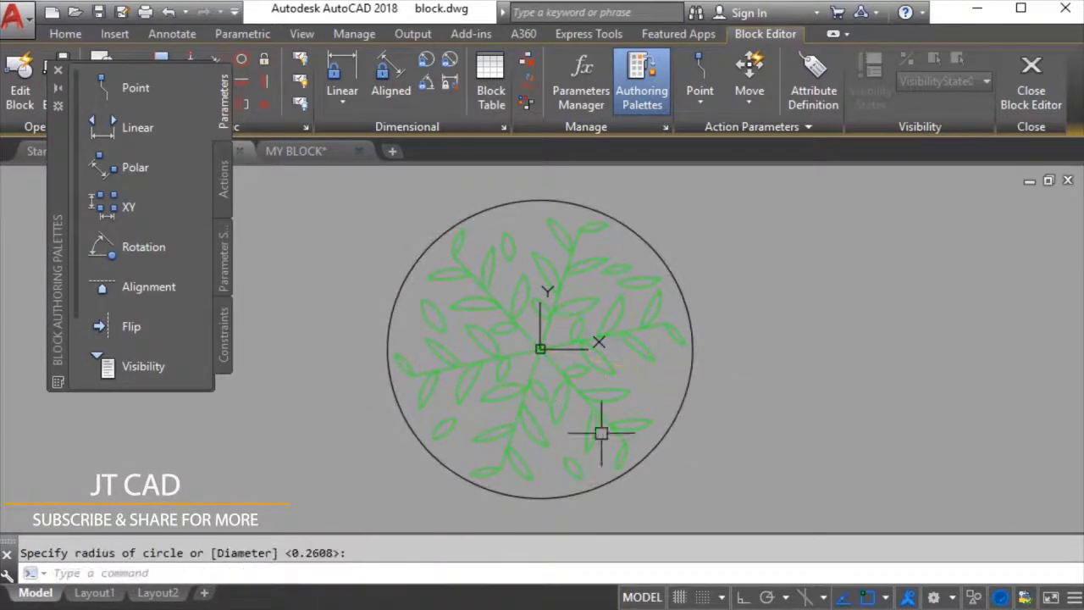
pyautogui.scroll(-2, 561, 387)
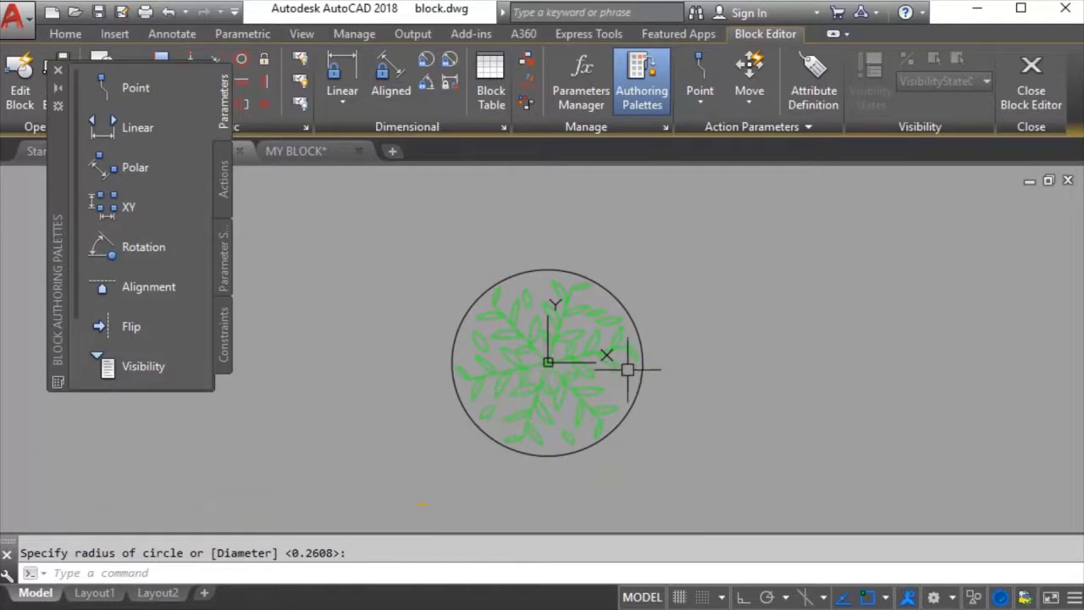
# - Match the circle to a green leaf with MATCHPROP, then close the editor saving Tree
pyautogui.write('ma')
pyautogui.press('Return')
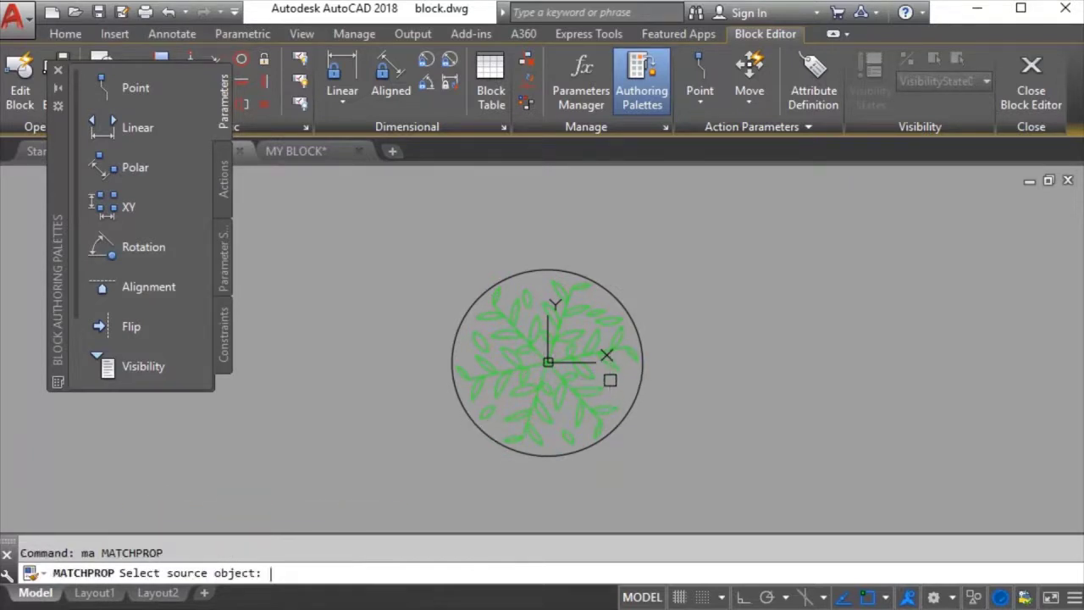
pyautogui.scroll(4, 610, 381)
pyautogui.click(640, 354)
pyautogui.click(668, 322)
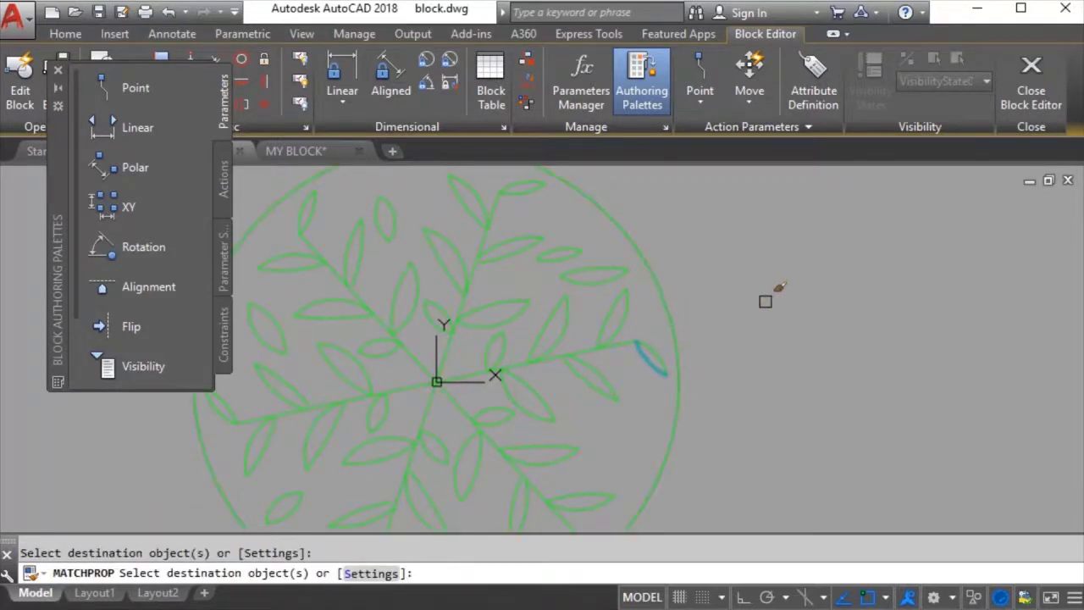
pyautogui.rightClick(767, 301)
pyautogui.click(784, 310)
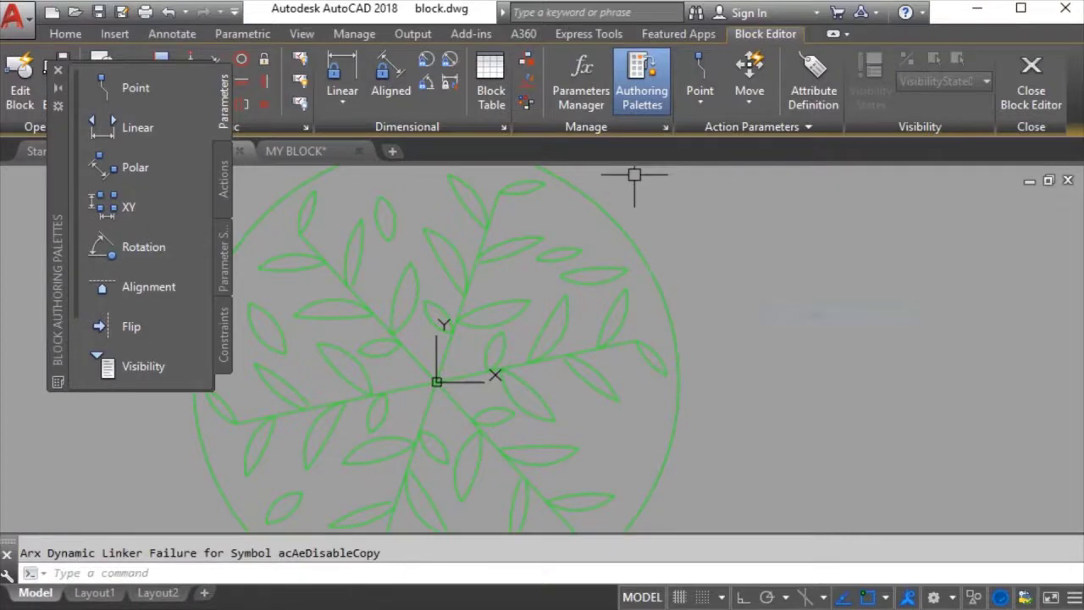
pyautogui.click(1025, 83)
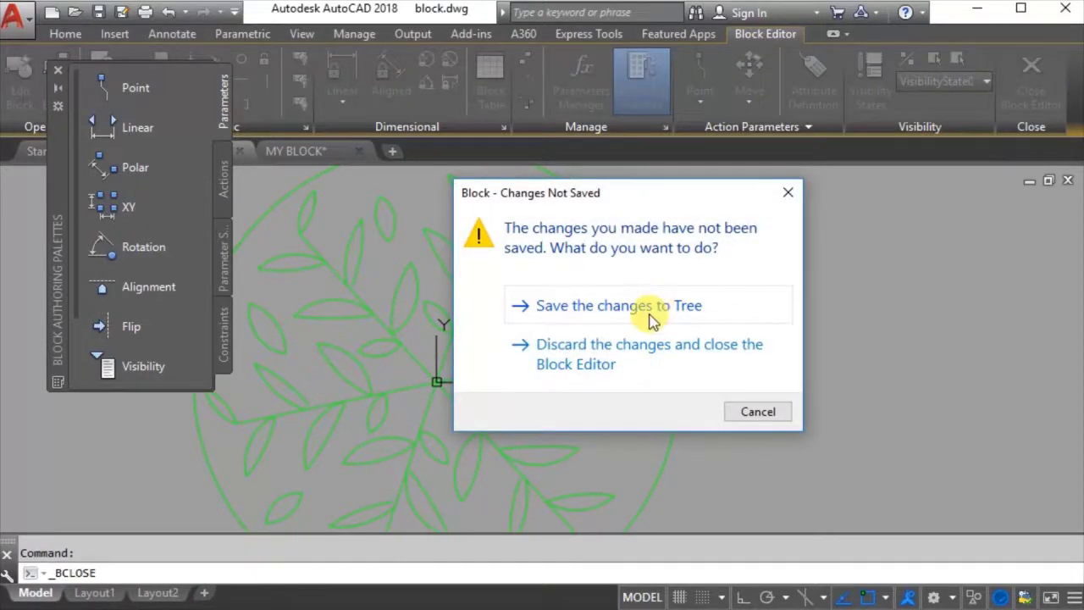
pyautogui.click(648, 312)
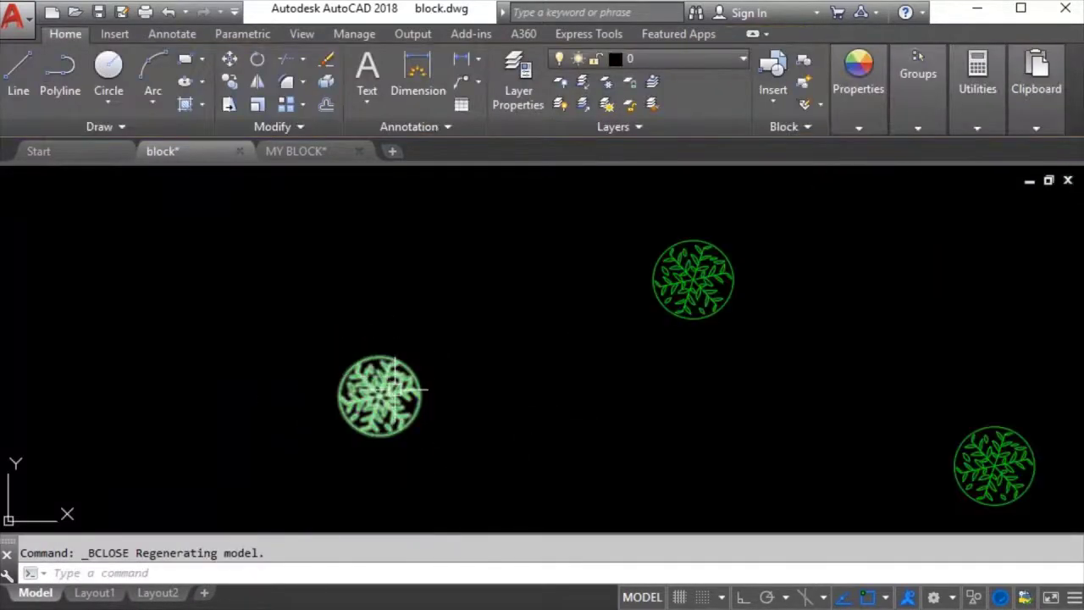
# - Pan and zoom across block.dwg to view all five circled trees
pyautogui.moveTo(778, 374); pyautogui.dragTo(359, 333, button='middle')
pyautogui.scroll(-3, 359, 334)
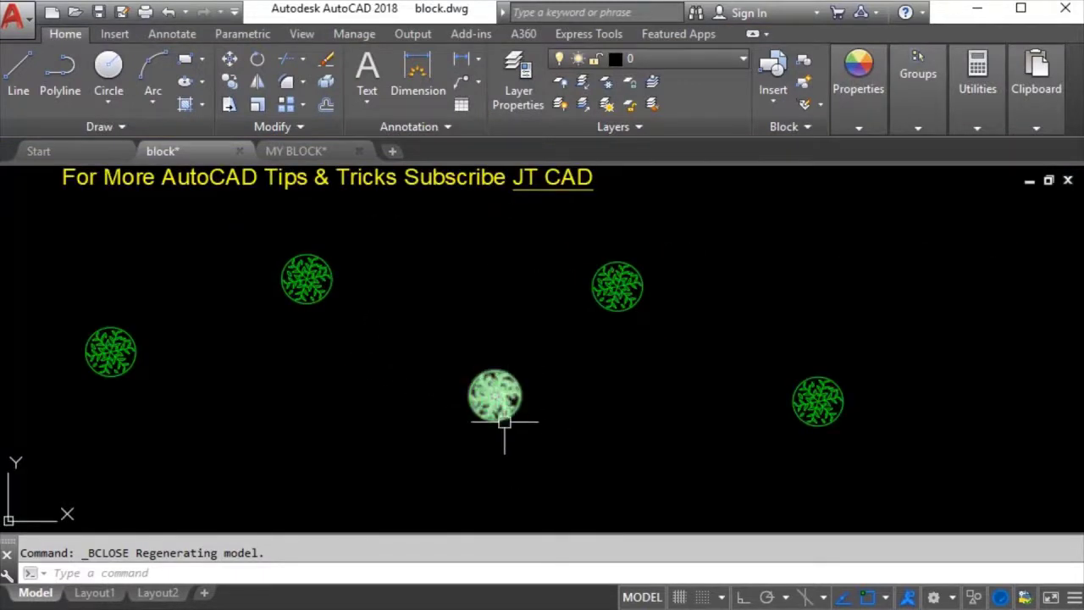
pyautogui.scroll(-4, 432, 399)
pyautogui.scroll(4, 581, 399)
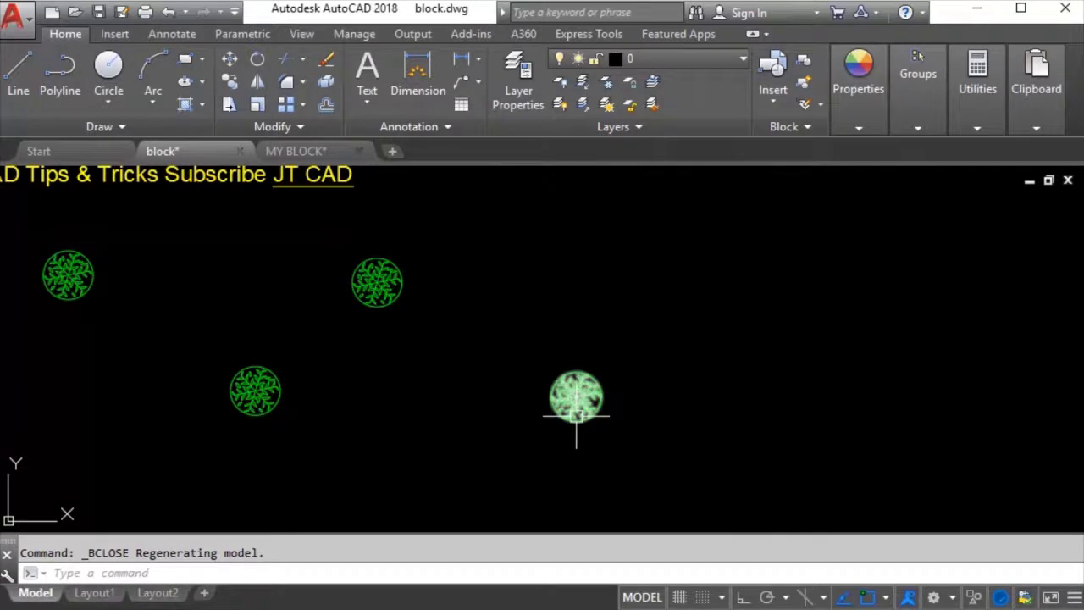
pyautogui.moveTo(254, 381); pyautogui.dragTo(523, 382, button='middle')
pyautogui.scroll(-2, 375, 327)
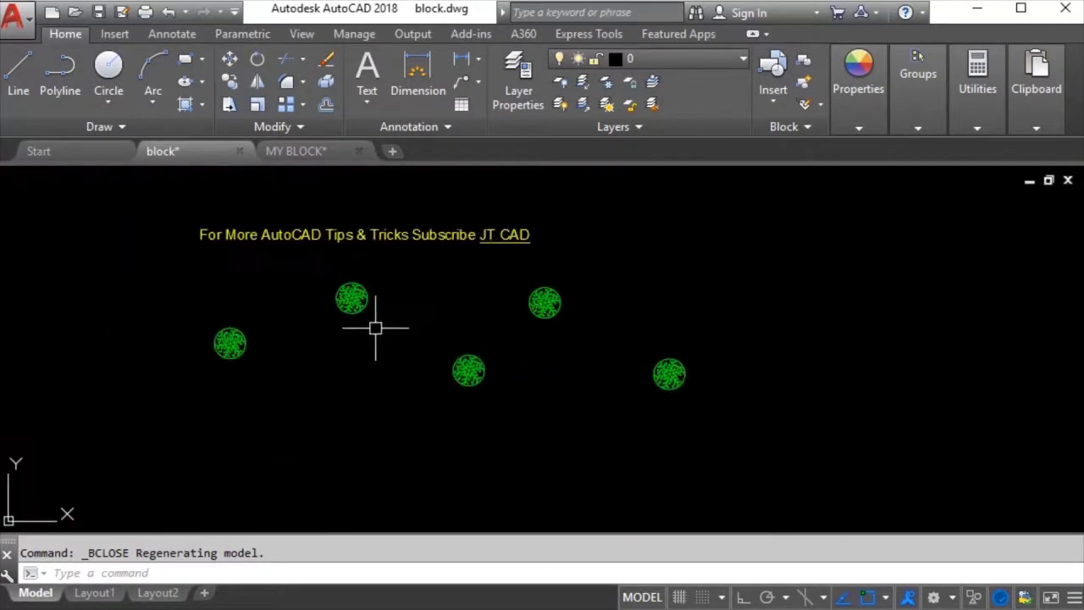
pyautogui.scroll(2, 249, 373)
pyautogui.scroll(2, 199, 332)
pyautogui.scroll(2, 228, 335)
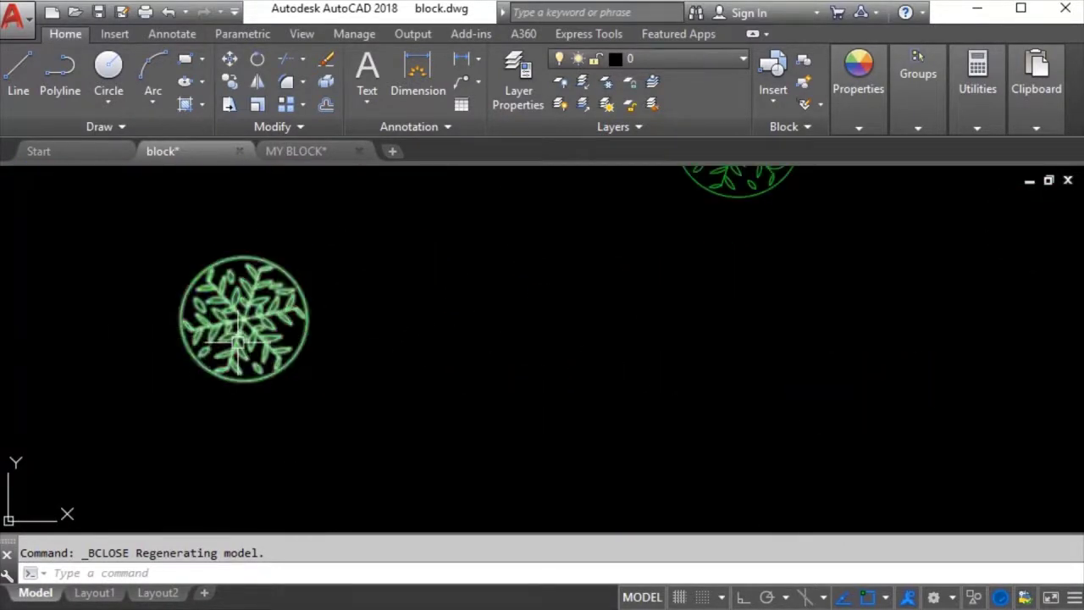
# - Switch to the MY BLOCK drawing and zoom to its floor plan
pyautogui.click(317, 152)
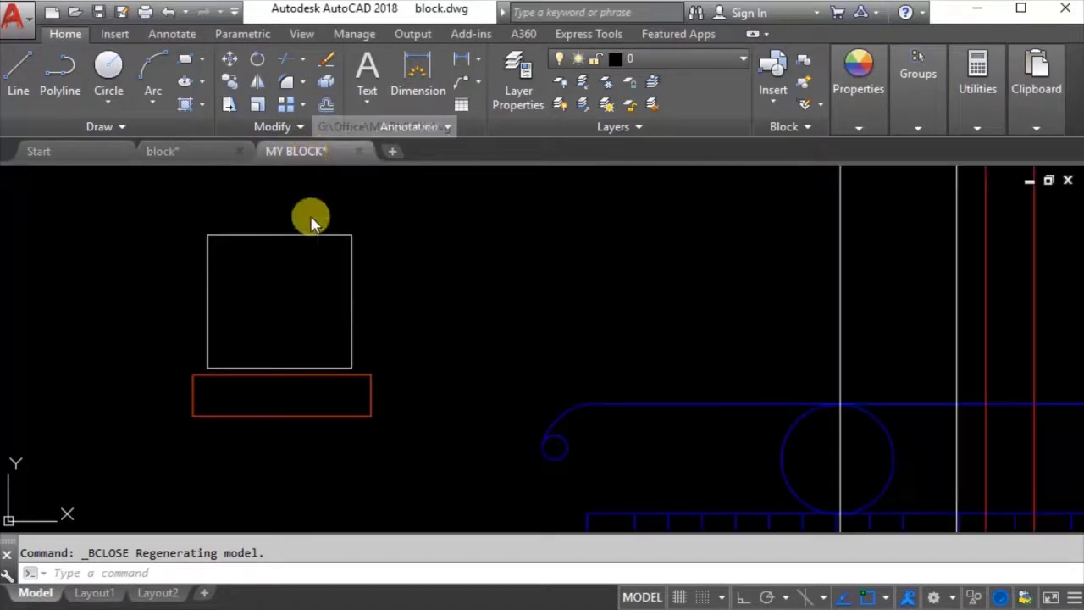
pyautogui.scroll(-3, 423, 399)
pyautogui.scroll(-3, 229, 339)
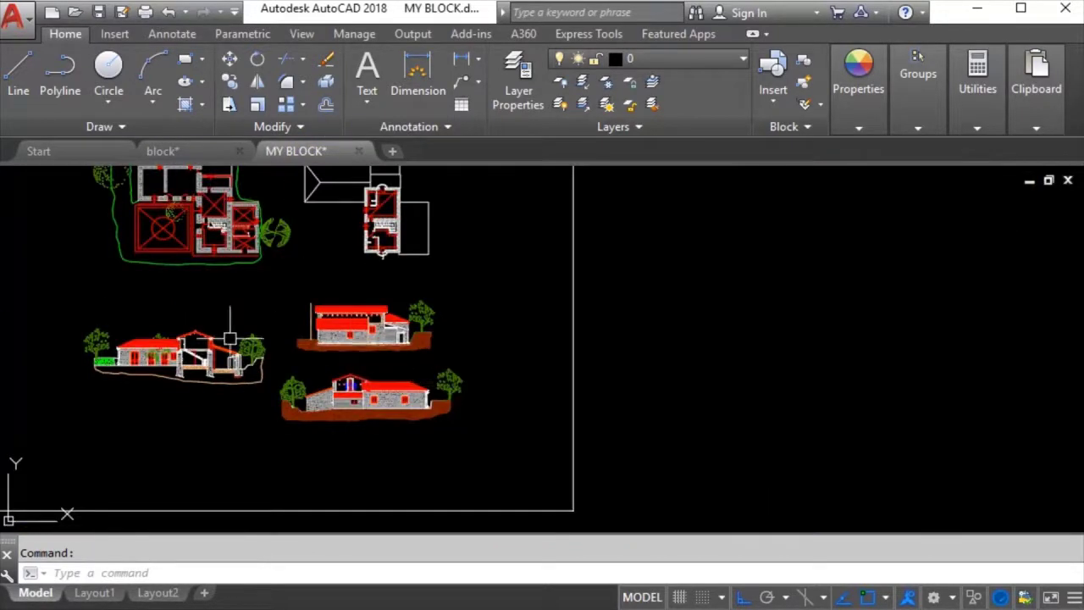
pyautogui.scroll(-3, 539, 504)
pyautogui.scroll(4, 573, 465)
pyautogui.scroll(2, 407, 310)
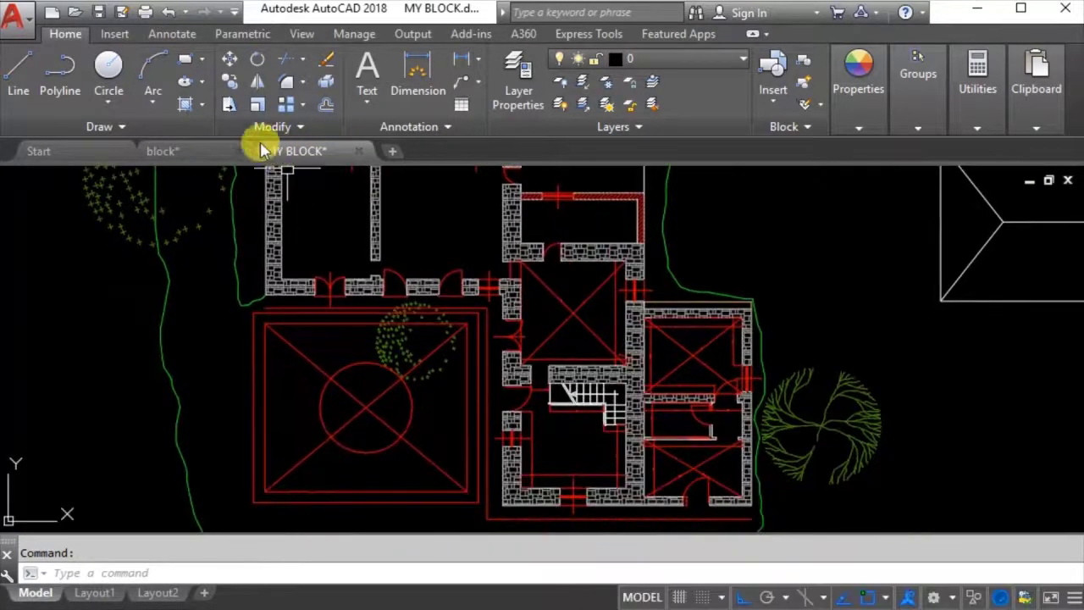
# - In block.dwg, select the circled tree and Copy with Base Point at its centre
pyautogui.click(199, 152)
pyautogui.click(332, 266)
pyautogui.click(204, 381)
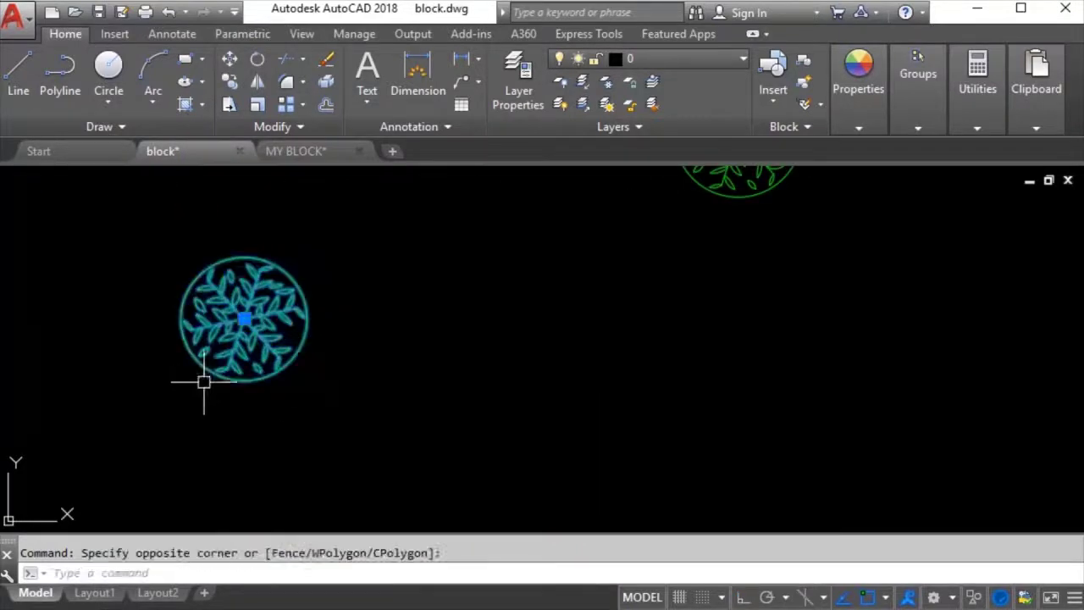
pyautogui.click(342, 256)
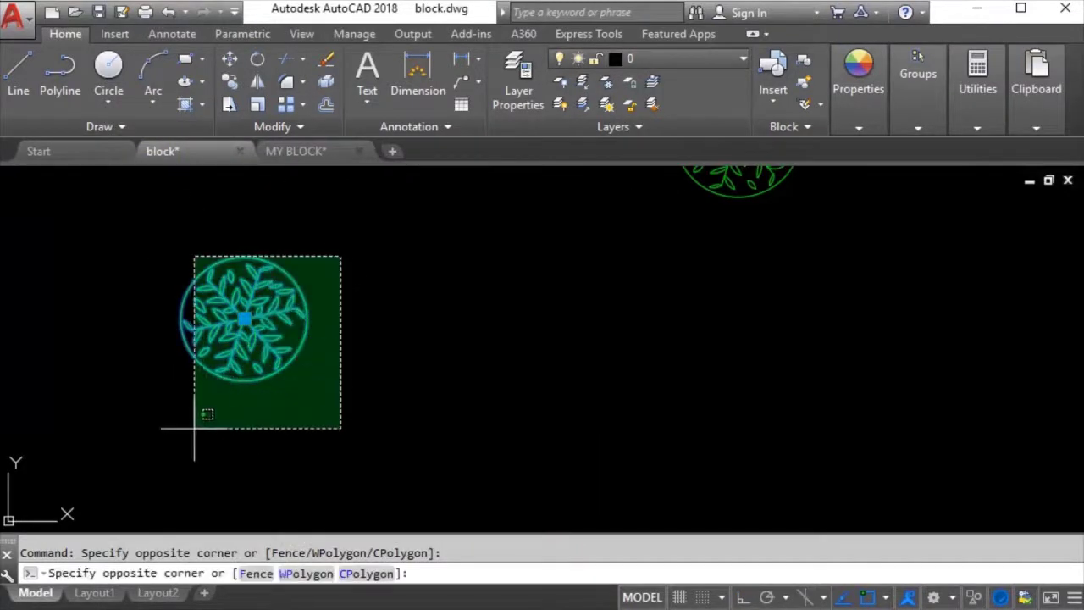
pyautogui.click(194, 428)
pyautogui.rightClick(272, 286)
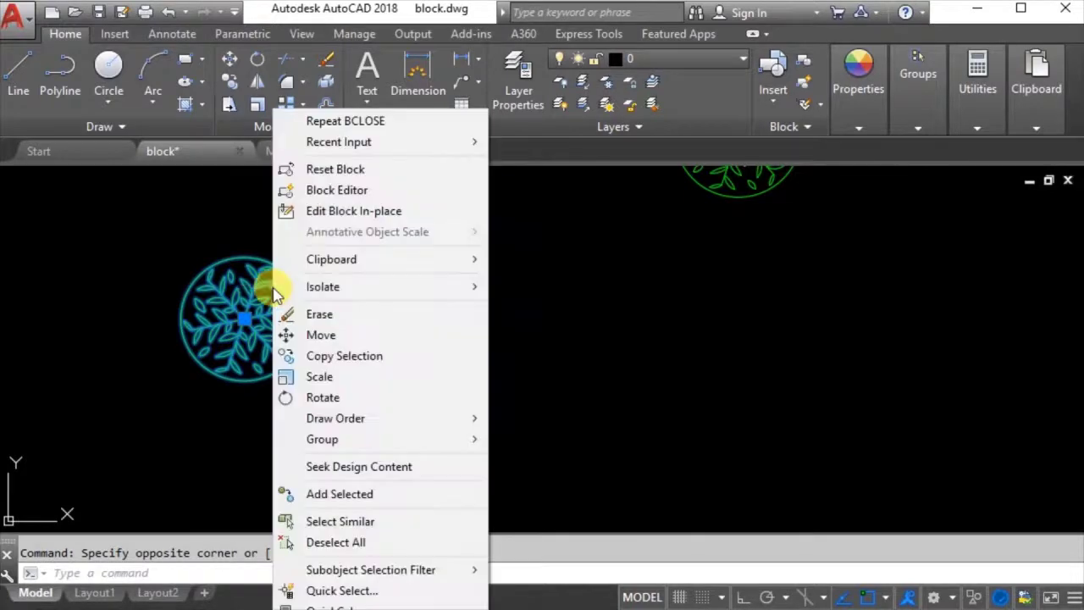
pyautogui.moveTo(336, 266)
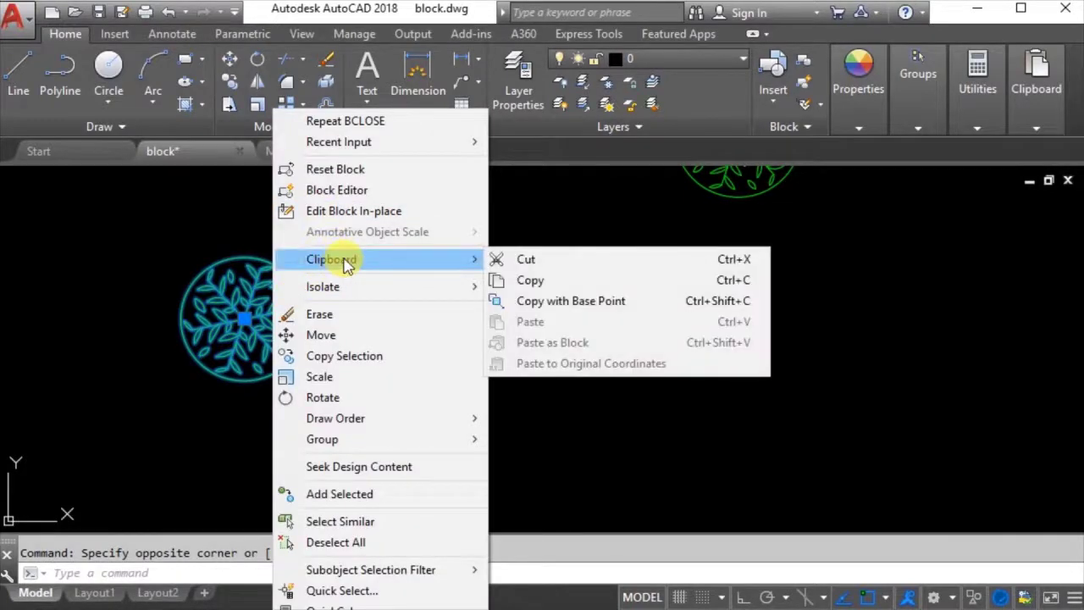
pyautogui.click(568, 302)
pyautogui.scroll(5, 228, 318)
pyautogui.click(260, 315)
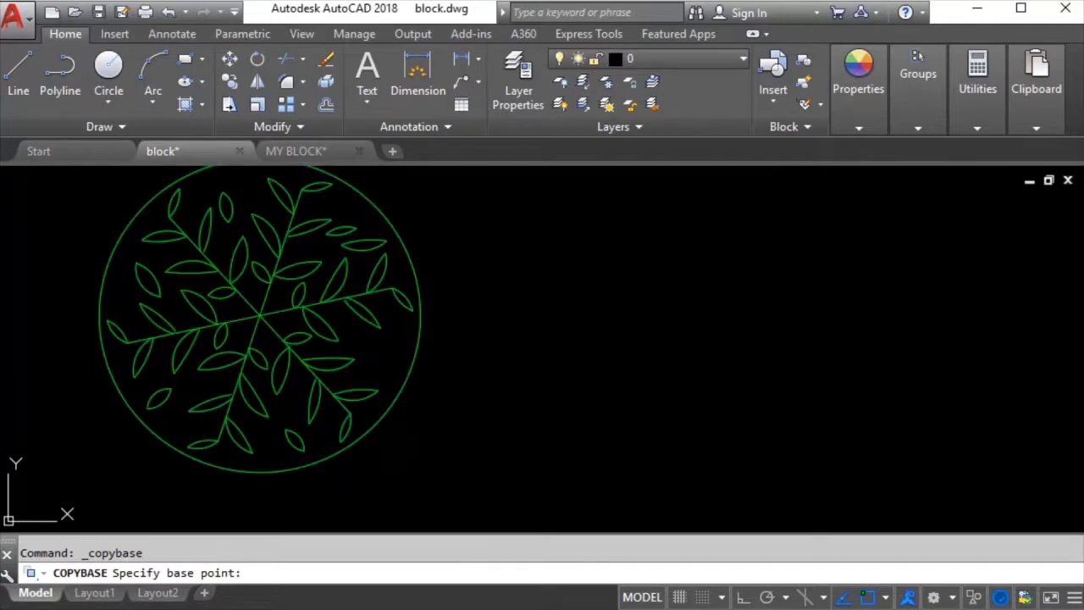
# - Paste the copied tree block into the MY BLOCK site plan
pyautogui.click(287, 151)
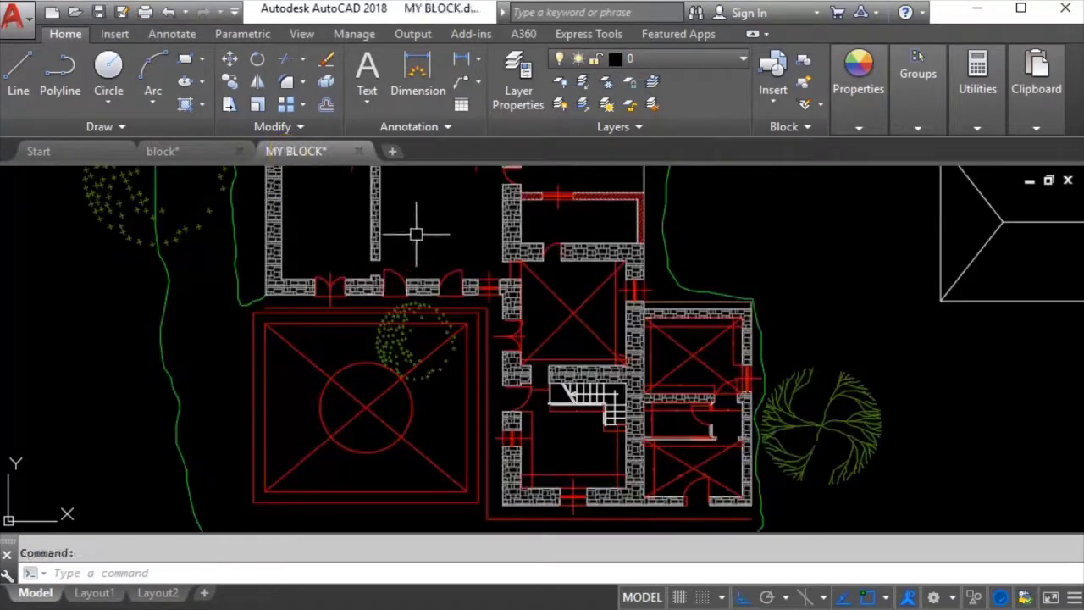
pyautogui.rightClick(421, 219)
pyautogui.moveTo(458, 286)
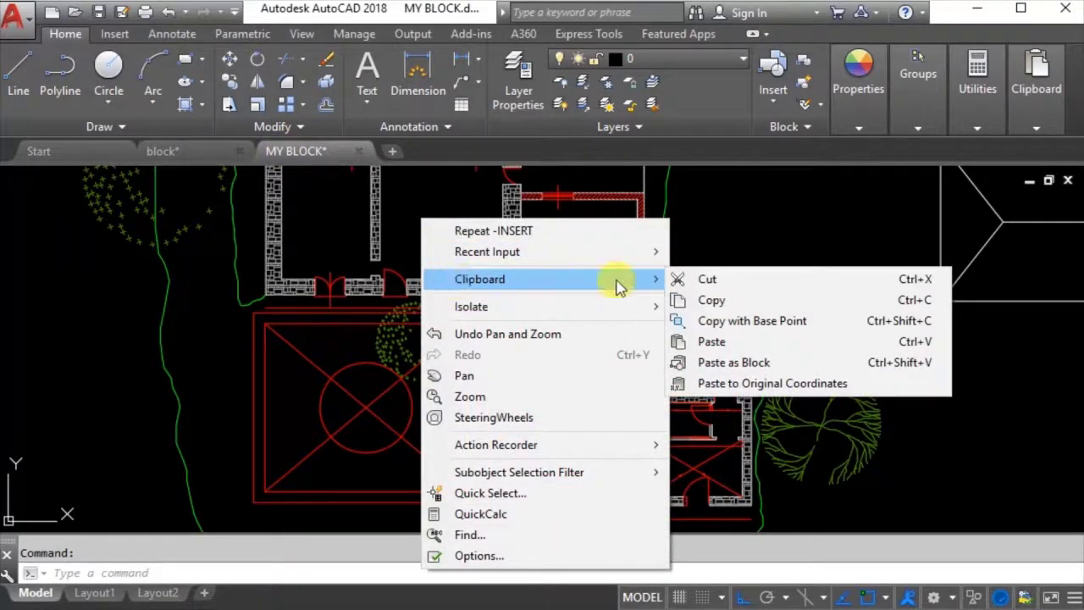
pyautogui.click(712, 342)
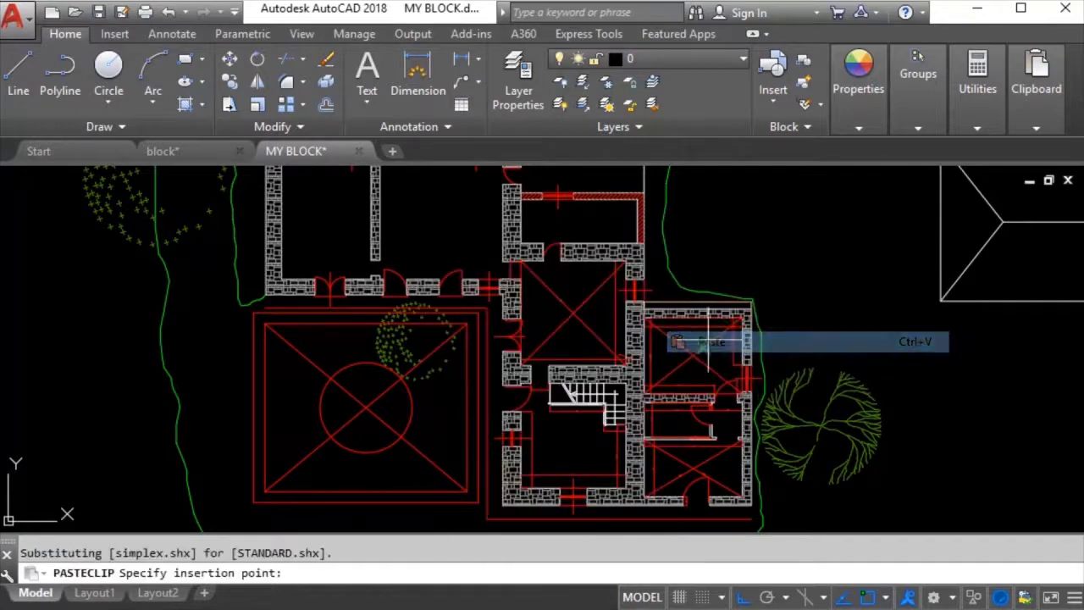
# - Select the pasted tree and open its Properties, showing scale 39.37
pyautogui.scroll(8, 703, 271)
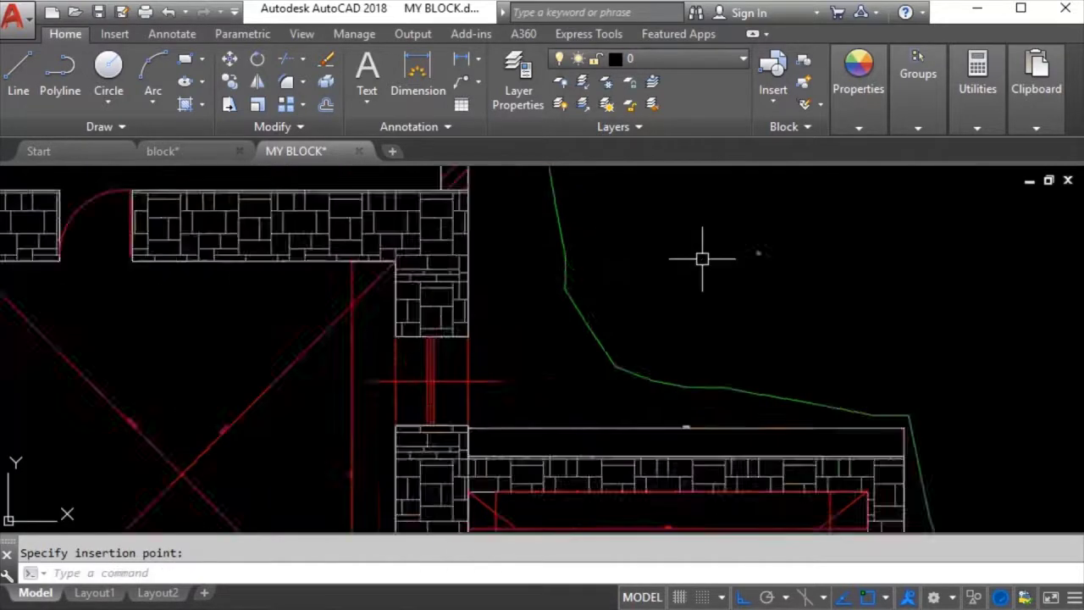
pyautogui.scroll(5, 746, 229)
pyautogui.click(799, 208)
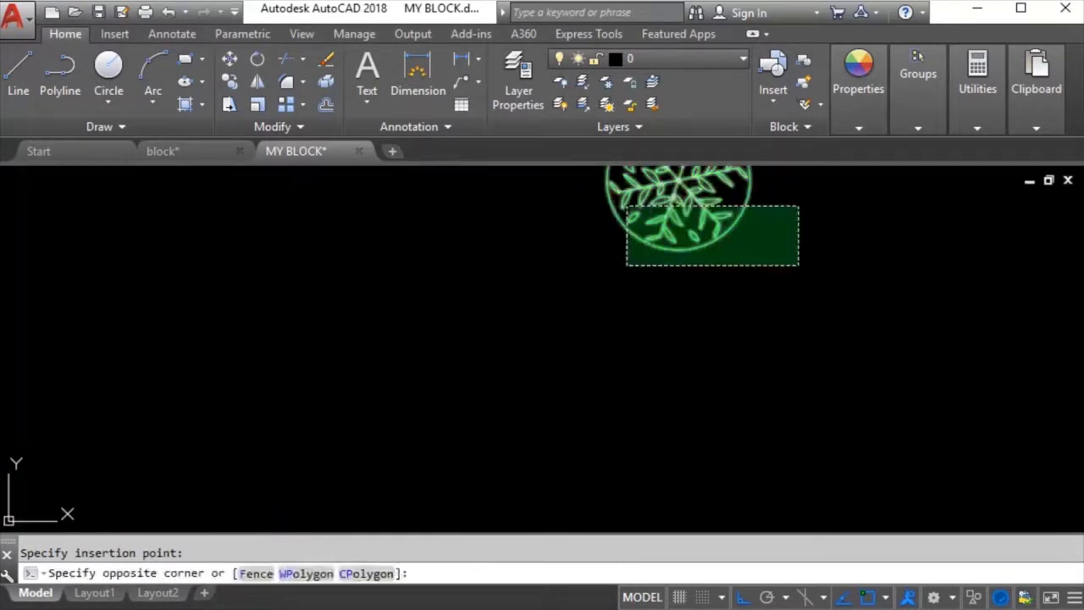
pyautogui.click(627, 262)
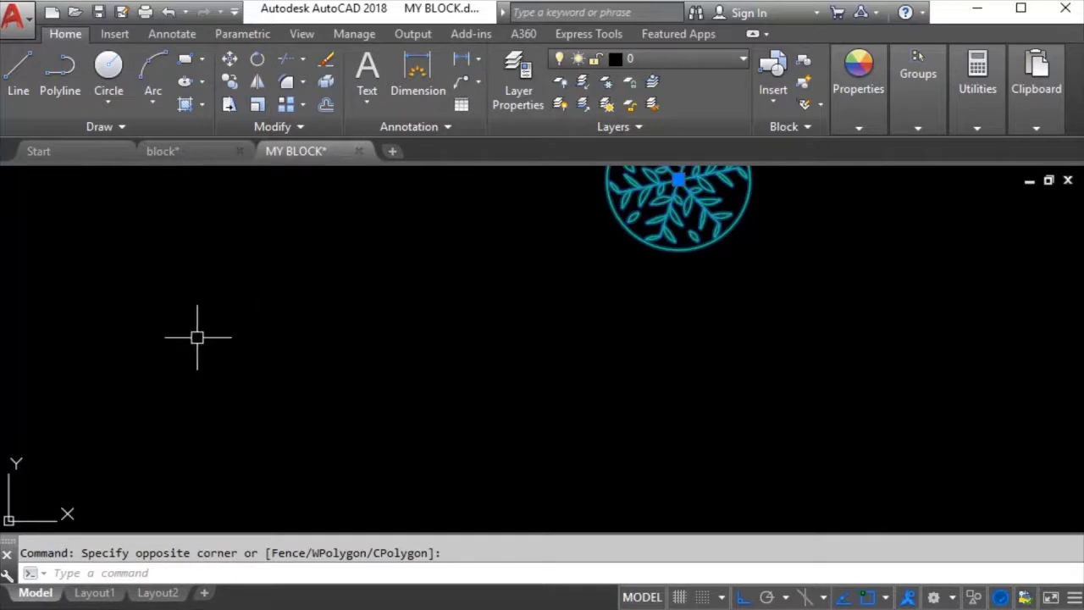
pyautogui.scroll(2, 196, 337)
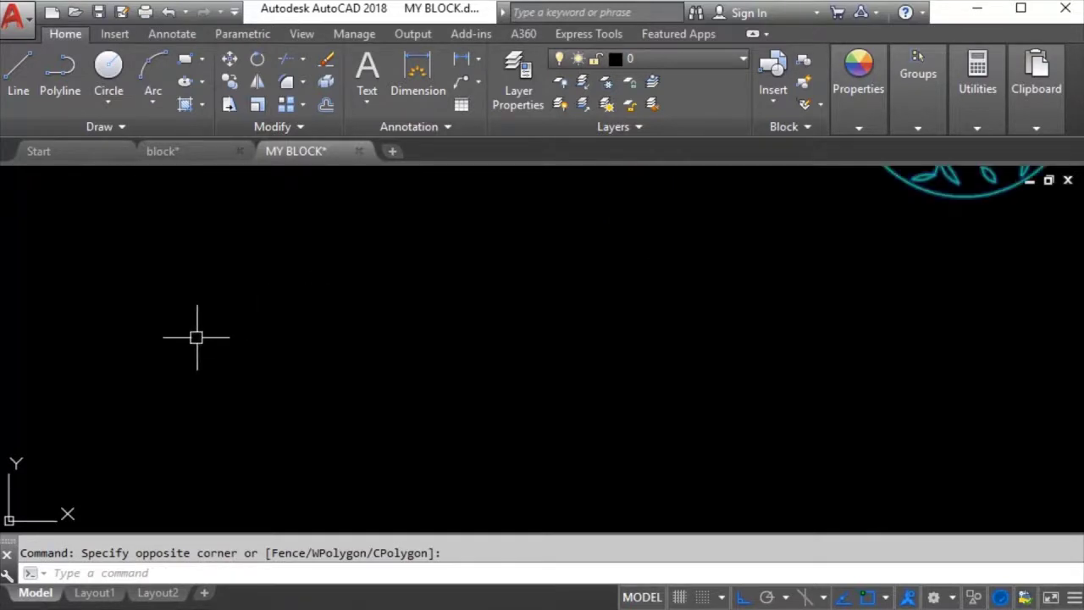
pyautogui.hotkey('ctrl', '1')
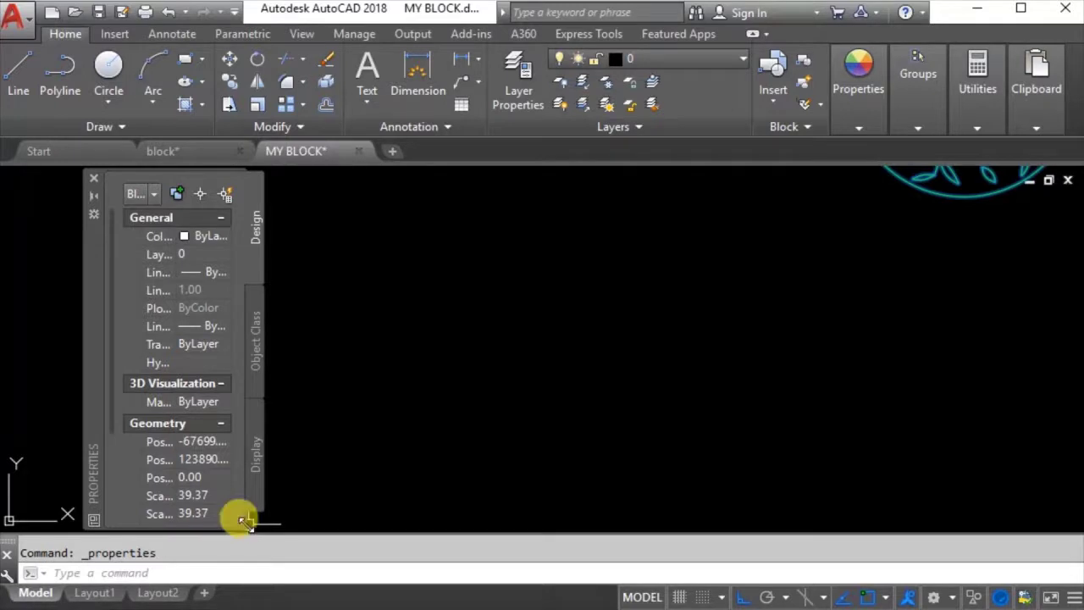
pyautogui.moveTo(239, 515); pyautogui.dragTo(404, 565)
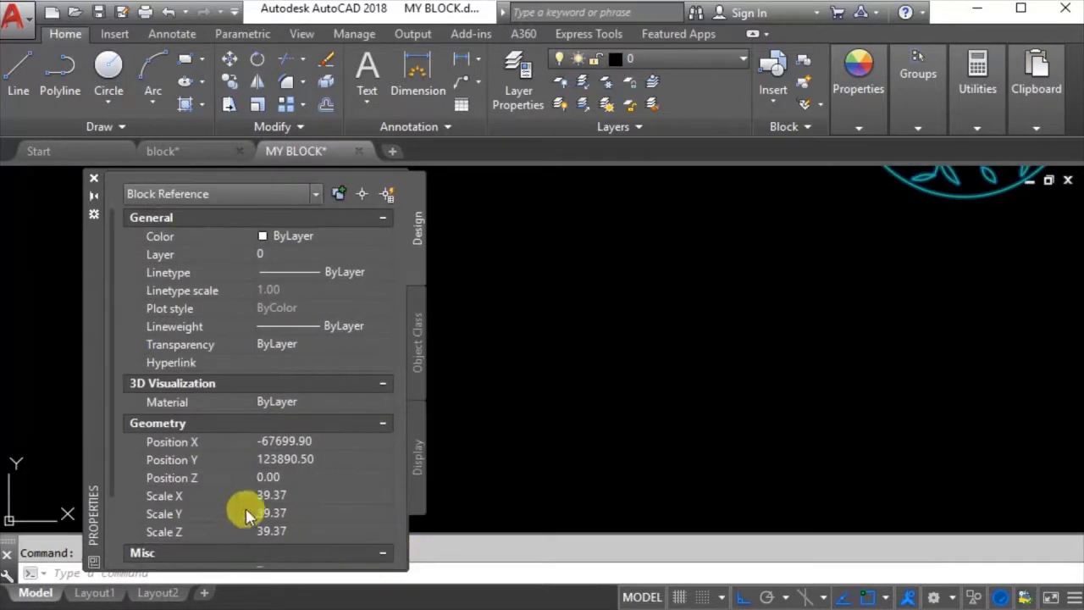
# - Set the pasted tree block's X, Y and Z scale to 100 in Properties
pyautogui.click(271, 496)
pyautogui.write('1')
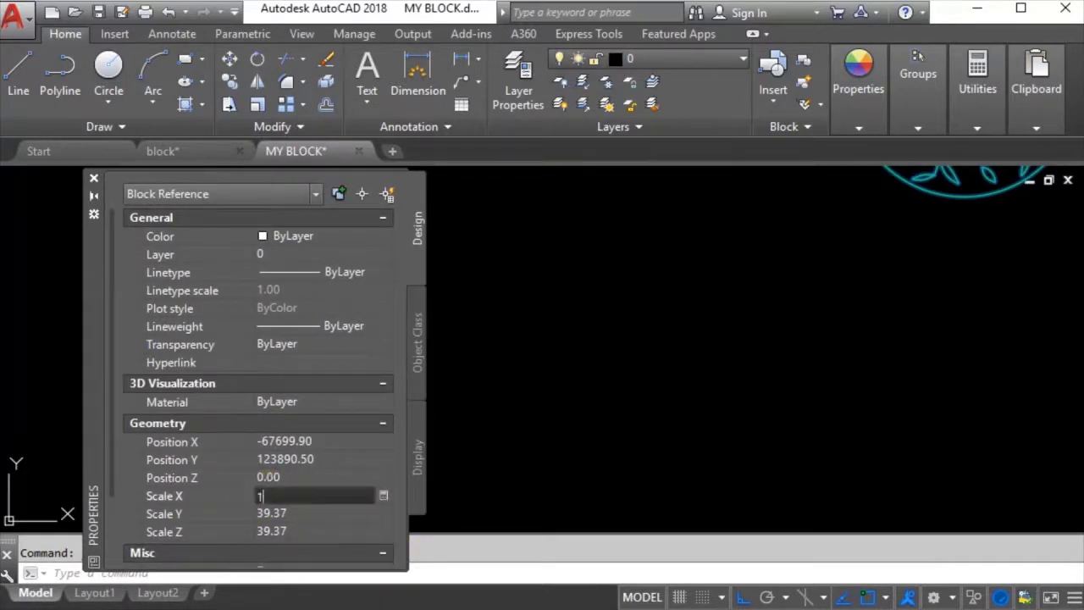
pyautogui.write('00')
pyautogui.click(273, 508)
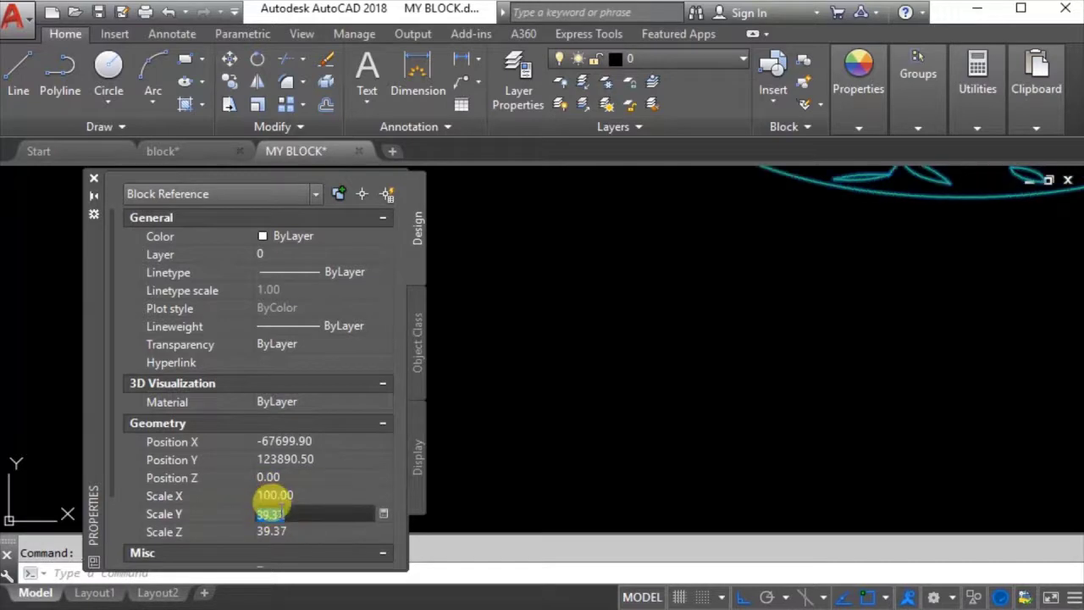
pyautogui.write('100')
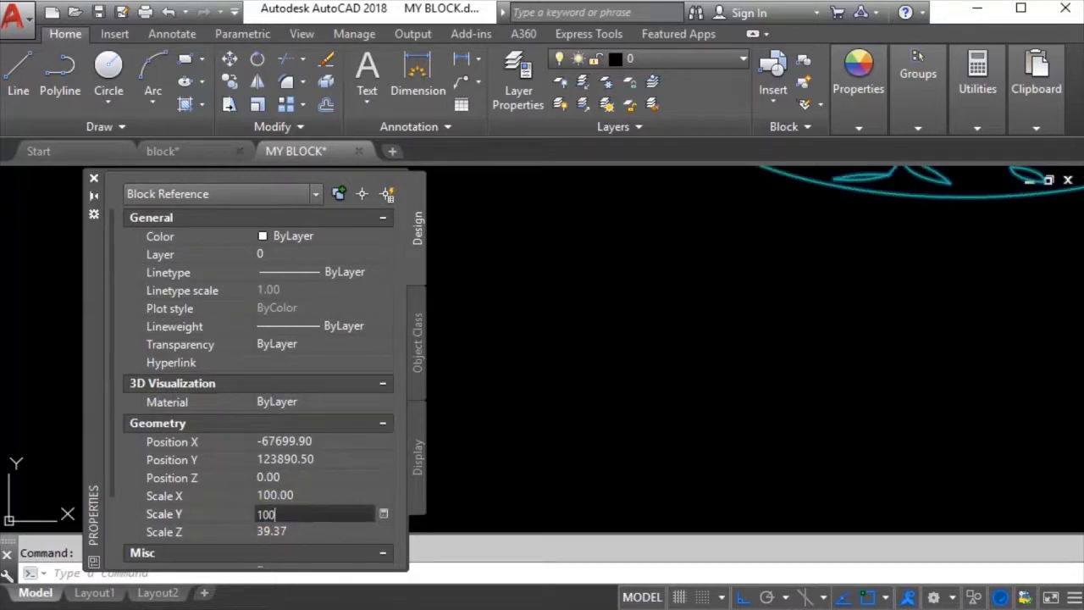
pyautogui.click(270, 526)
pyautogui.write('100')
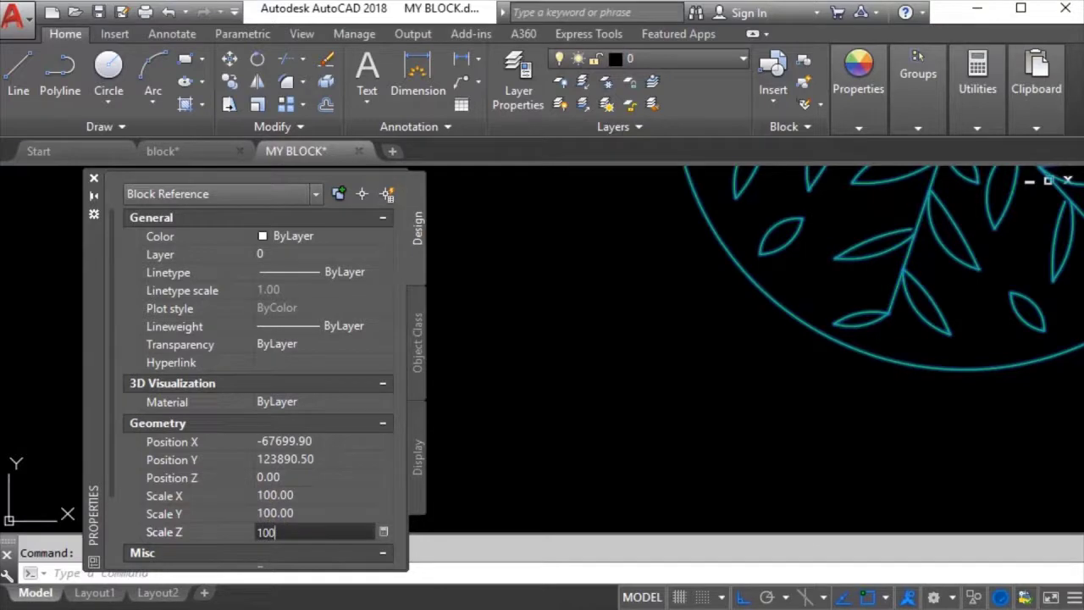
pyautogui.click(271, 402)
pyautogui.scroll(-8, 842, 363)
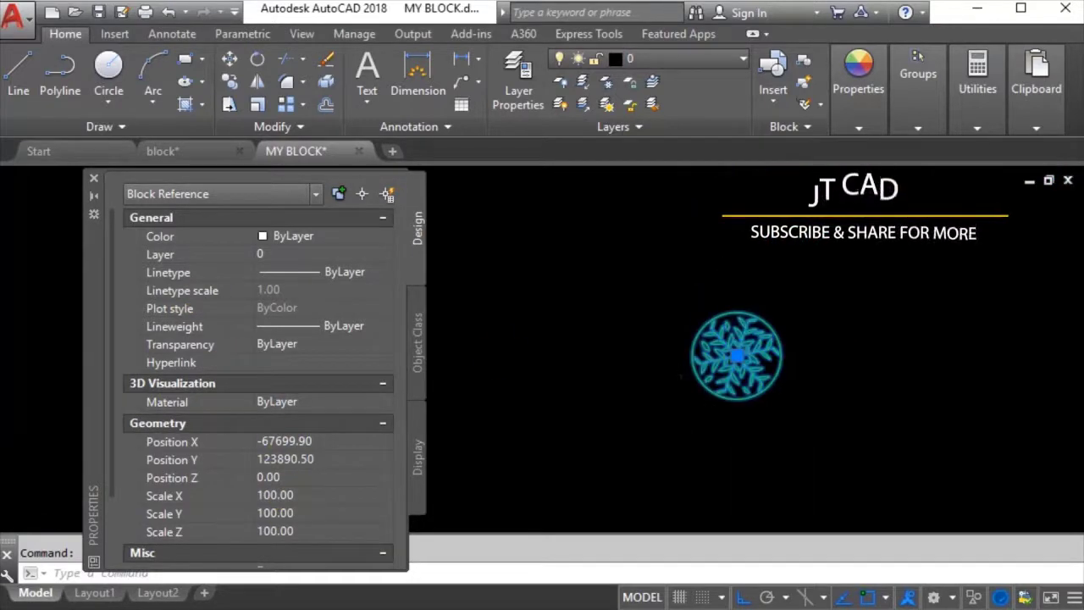
pyautogui.scroll(-3, 765, 395)
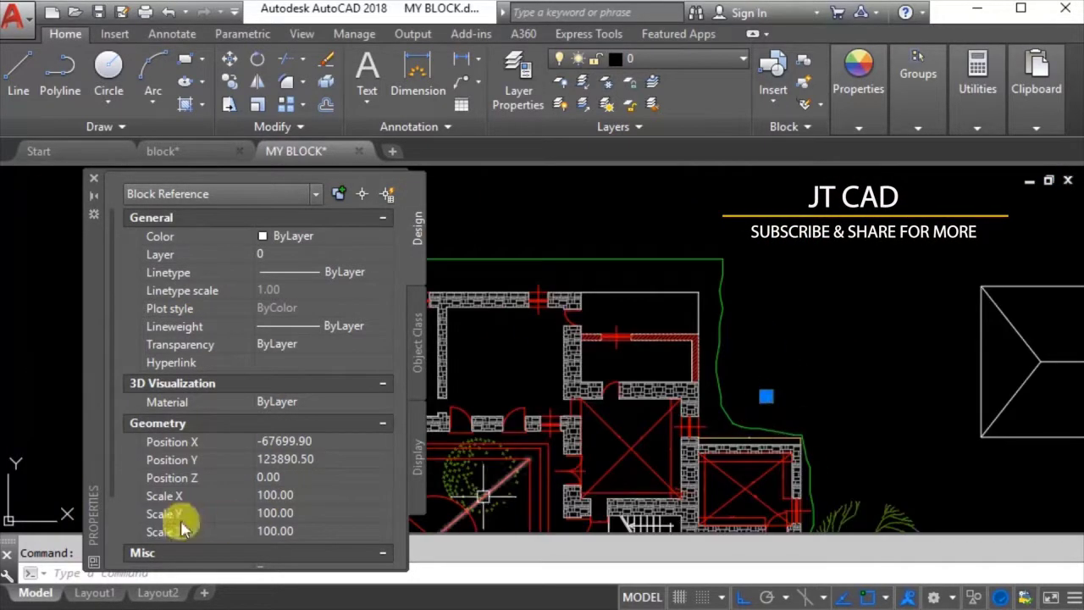
# - Increase the tree block's X, Y and Z scale to 500
pyautogui.click(309, 496)
pyautogui.write('500')
pyautogui.click(292, 512)
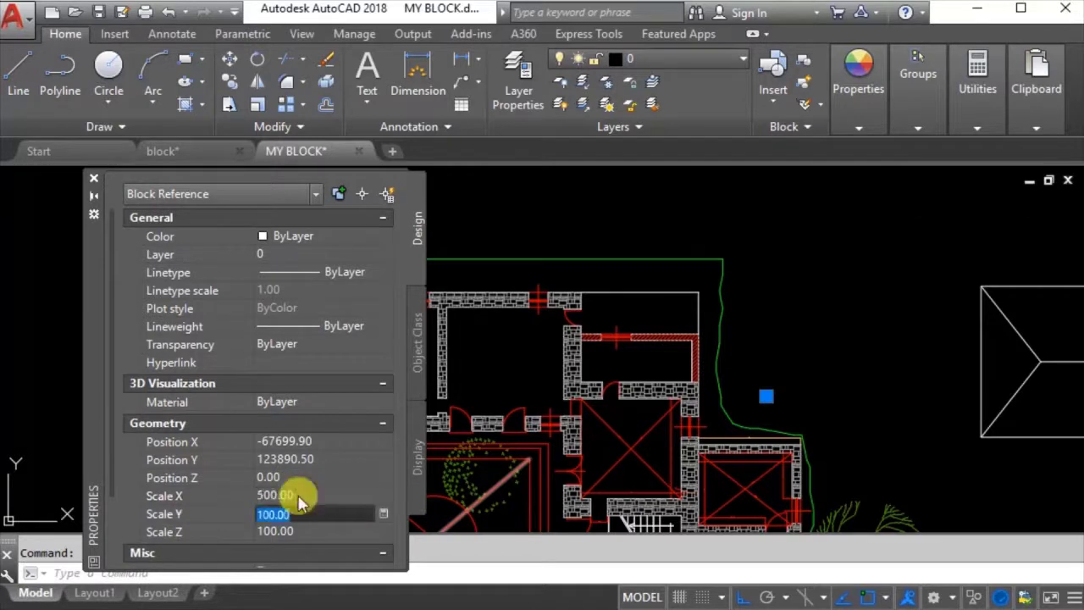
pyautogui.write('500')
pyautogui.click(292, 531)
pyautogui.write('5')
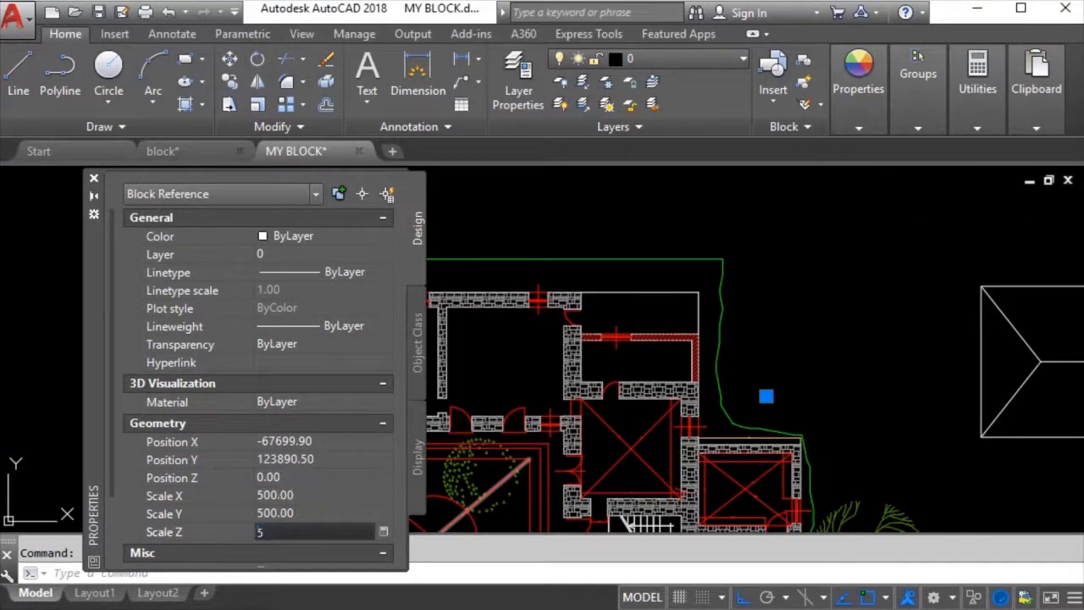
pyautogui.write('00')
pyautogui.press('Return')
pyautogui.scroll(5, 702, 387)
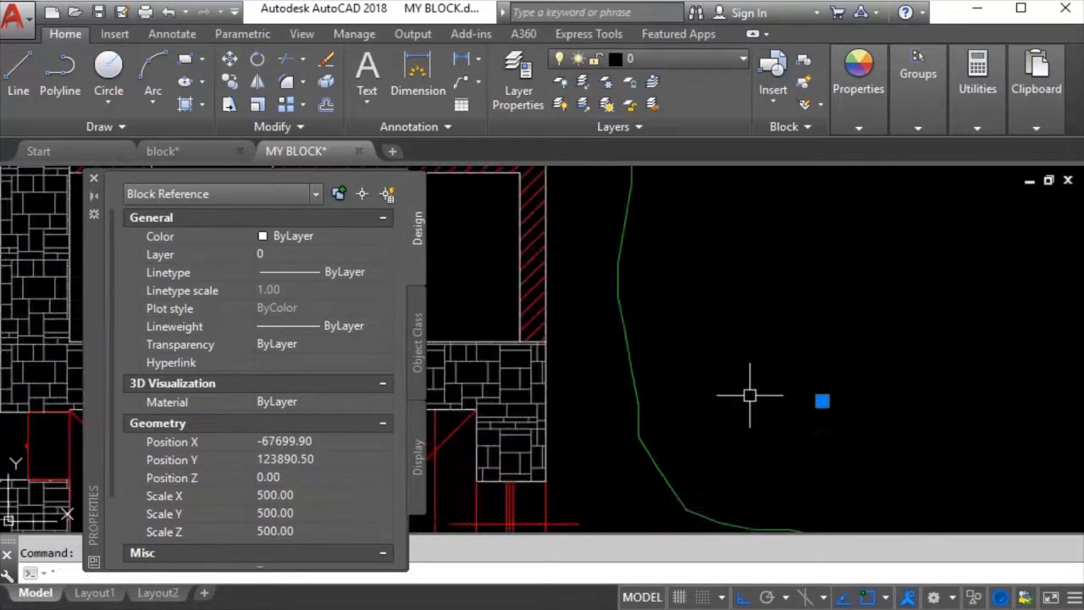
# - Reselect the enlarged tree and start a CO copy with its centre as base point
pyautogui.press('Escape')
pyautogui.scroll(3, 802, 396)
pyautogui.click(851, 358)
pyautogui.click(690, 453)
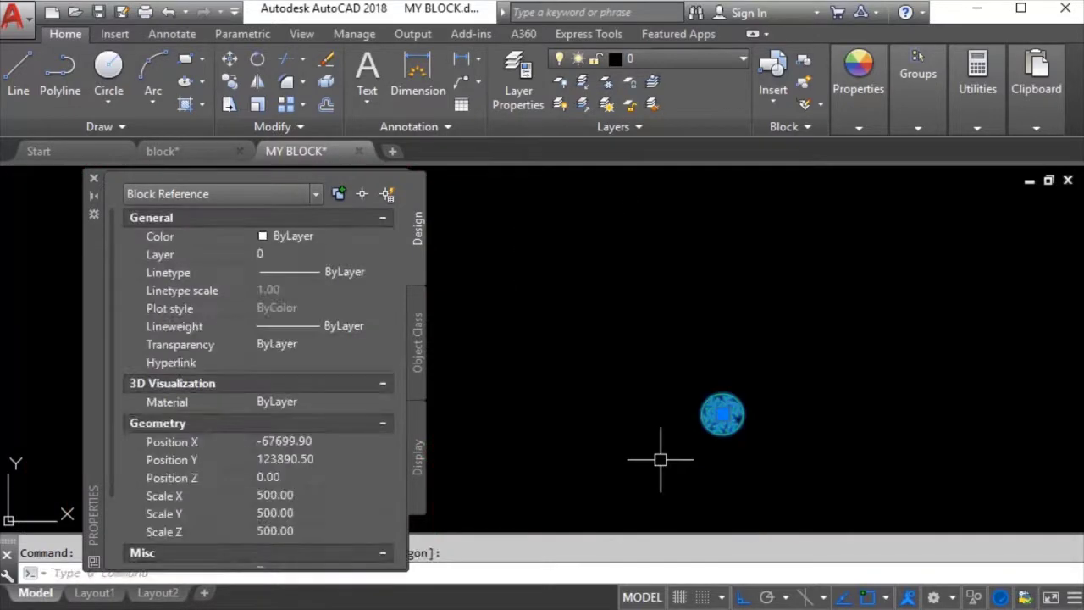
pyautogui.write('co')
pyautogui.press('Return')
pyautogui.click(722, 414)
# - With Ortho off, place four tree copies across the open ground beside the house
pyautogui.scroll(-5, 838, 407)
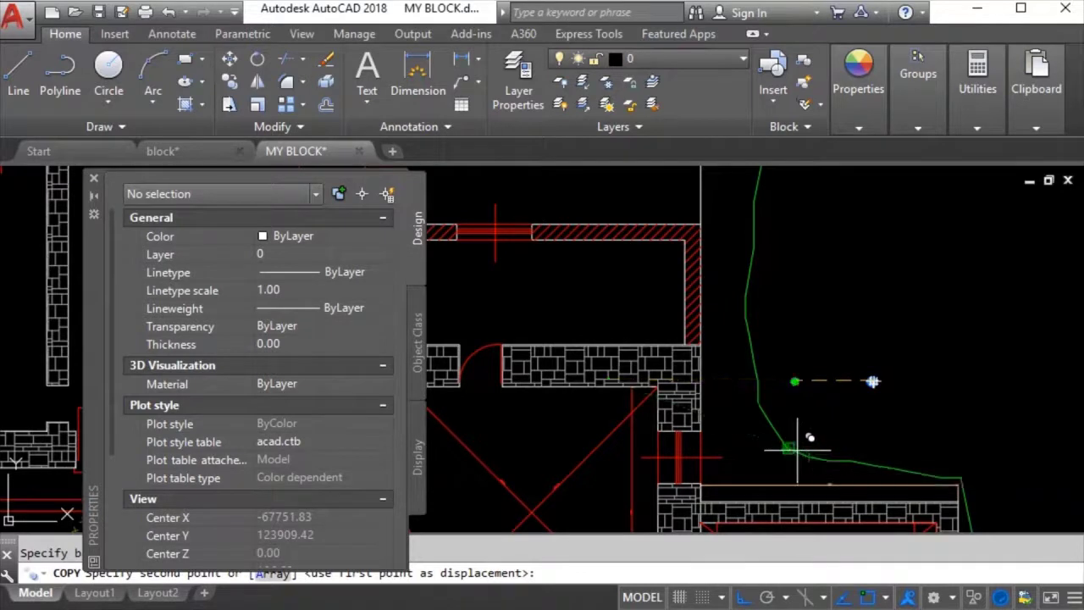
pyautogui.press('F8')
pyautogui.click(743, 458)
pyautogui.click(918, 280)
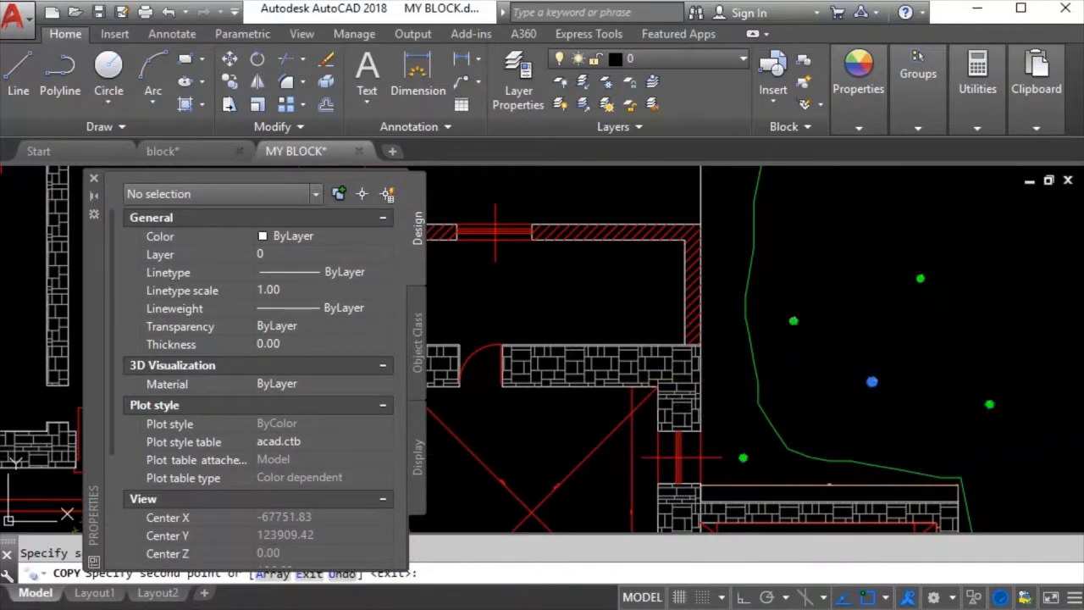
pyautogui.click(990, 405)
pyautogui.click(935, 329)
pyautogui.press('Return')
# - Inspect one tree copy's Misc properties, then close the Properties palette and deselect
pyautogui.click(938, 329)
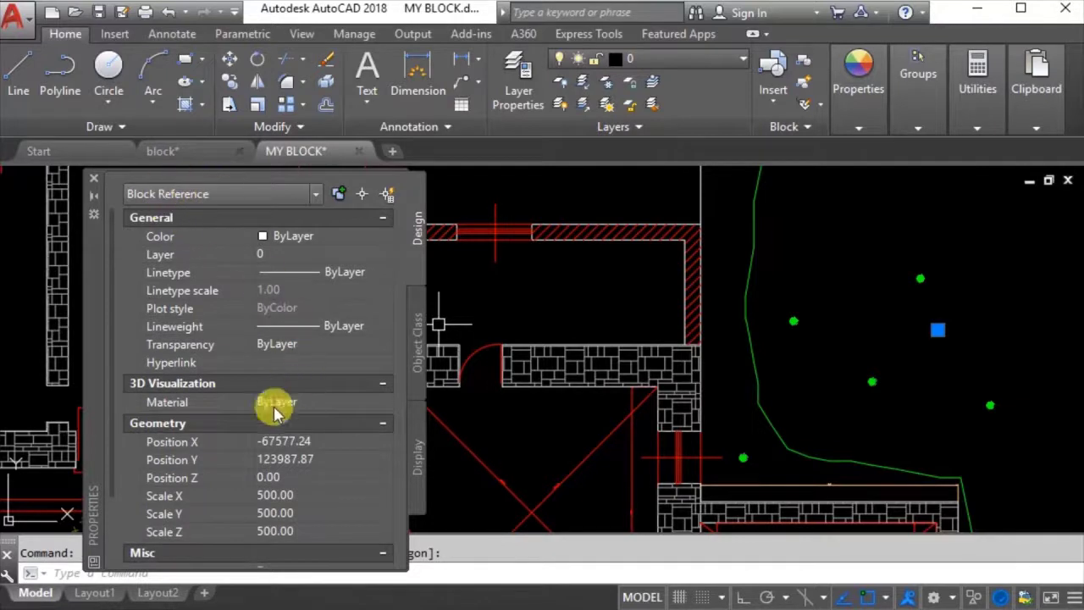
pyautogui.click(382, 385)
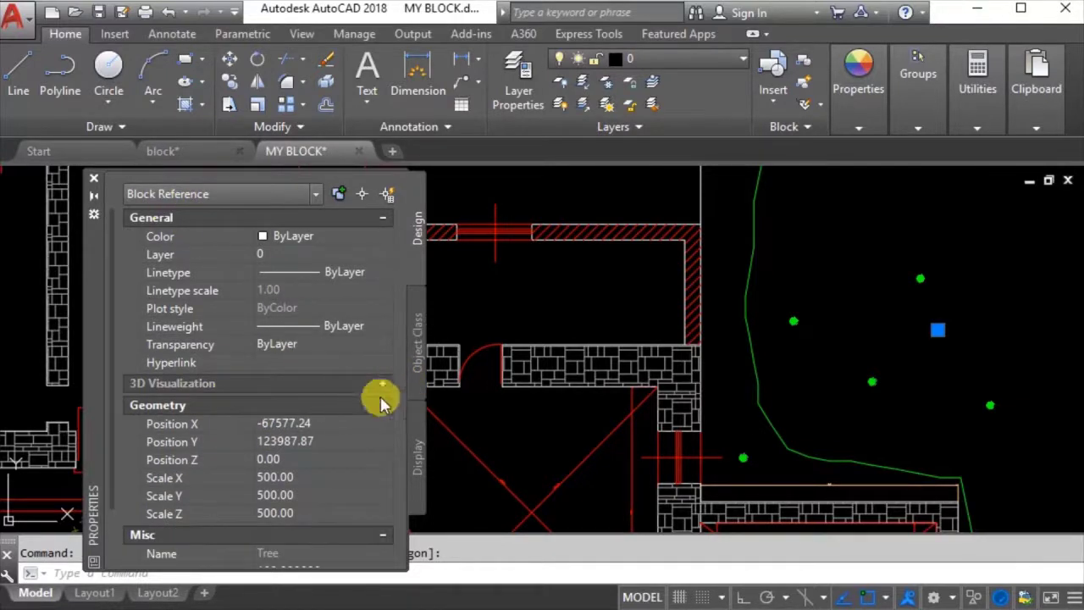
pyautogui.click(382, 405)
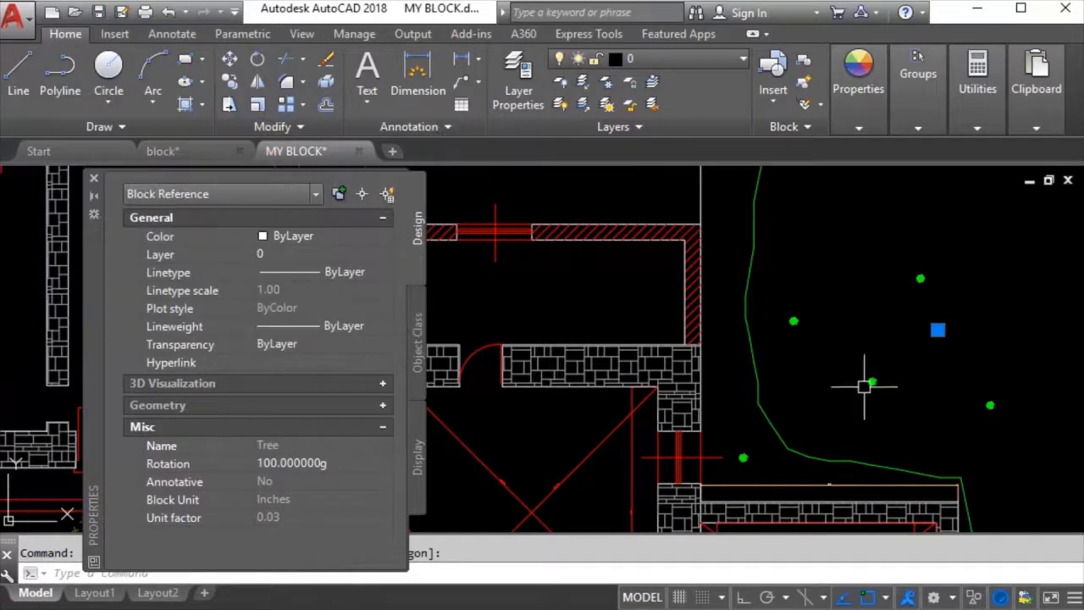
pyautogui.click(94, 185)
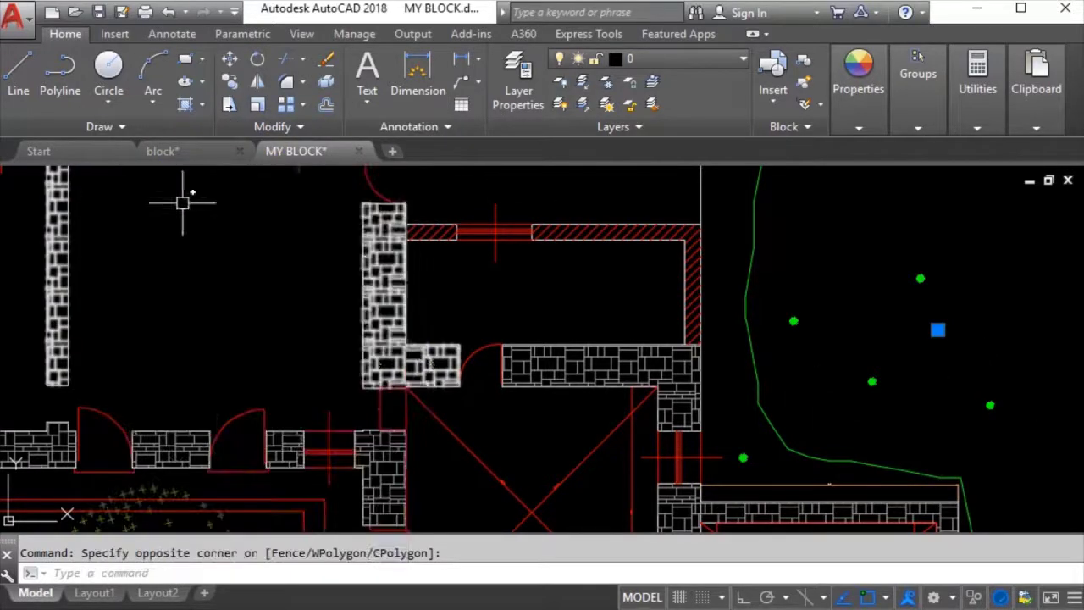
pyautogui.press('Escape')
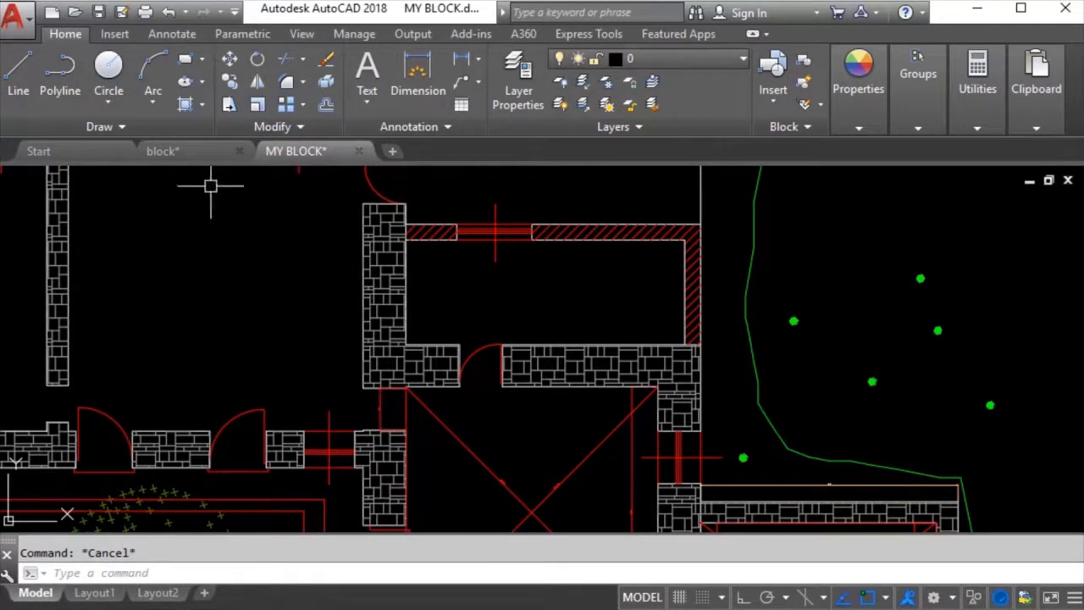
# - Switch to the block.dwg drawing and frame its five circled tree blocks
pyautogui.click(188, 153)
pyautogui.scroll(-5, 351, 394)
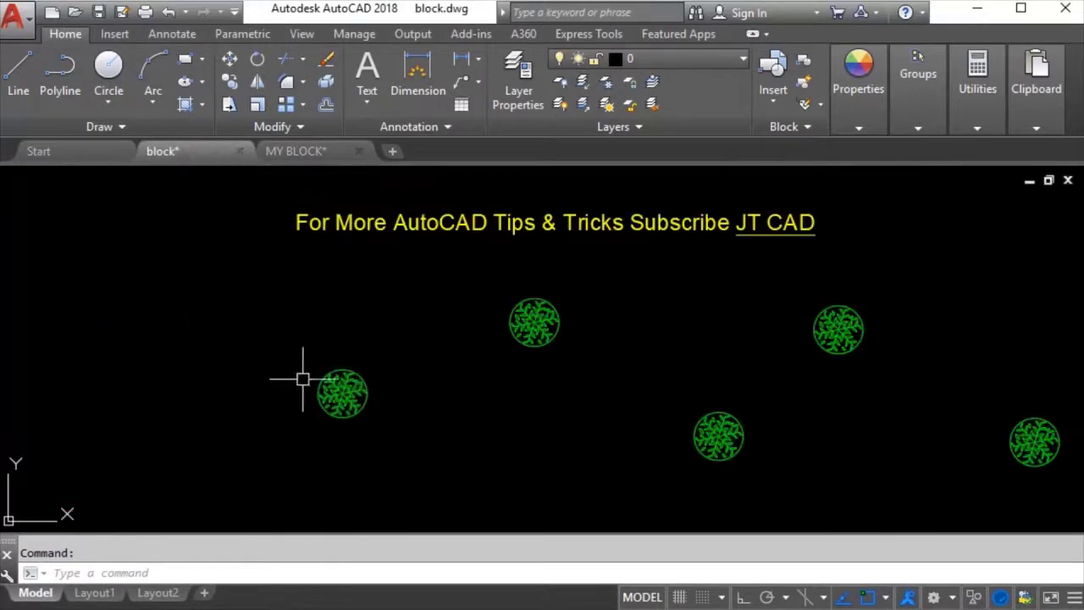
pyautogui.scroll(-4, 302, 378)
pyautogui.moveTo(486, 404); pyautogui.dragTo(525, 404, button='middle')
pyautogui.scroll(4, 429, 397)
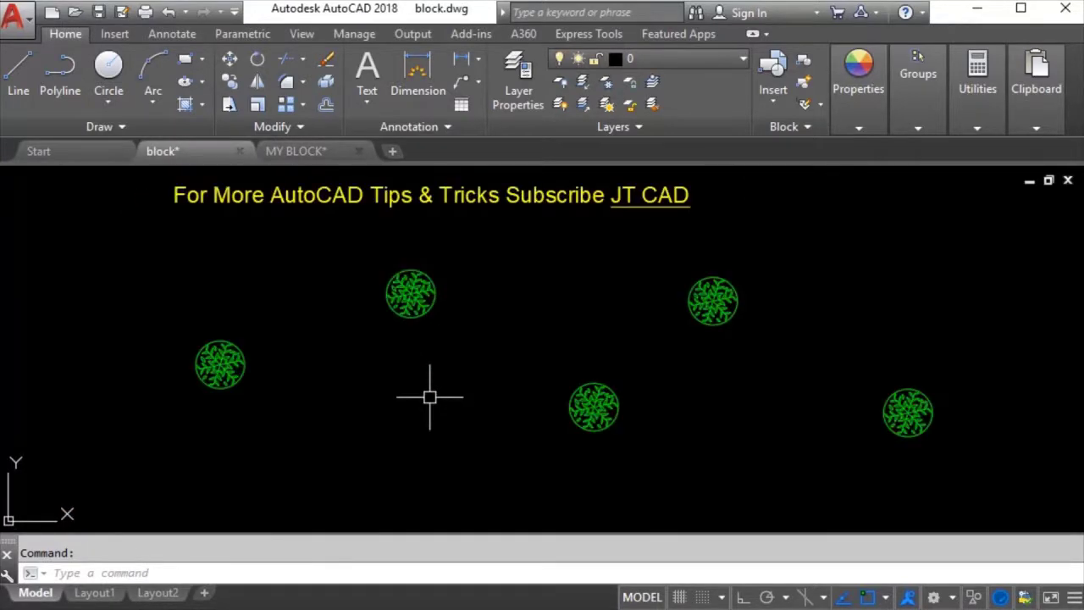